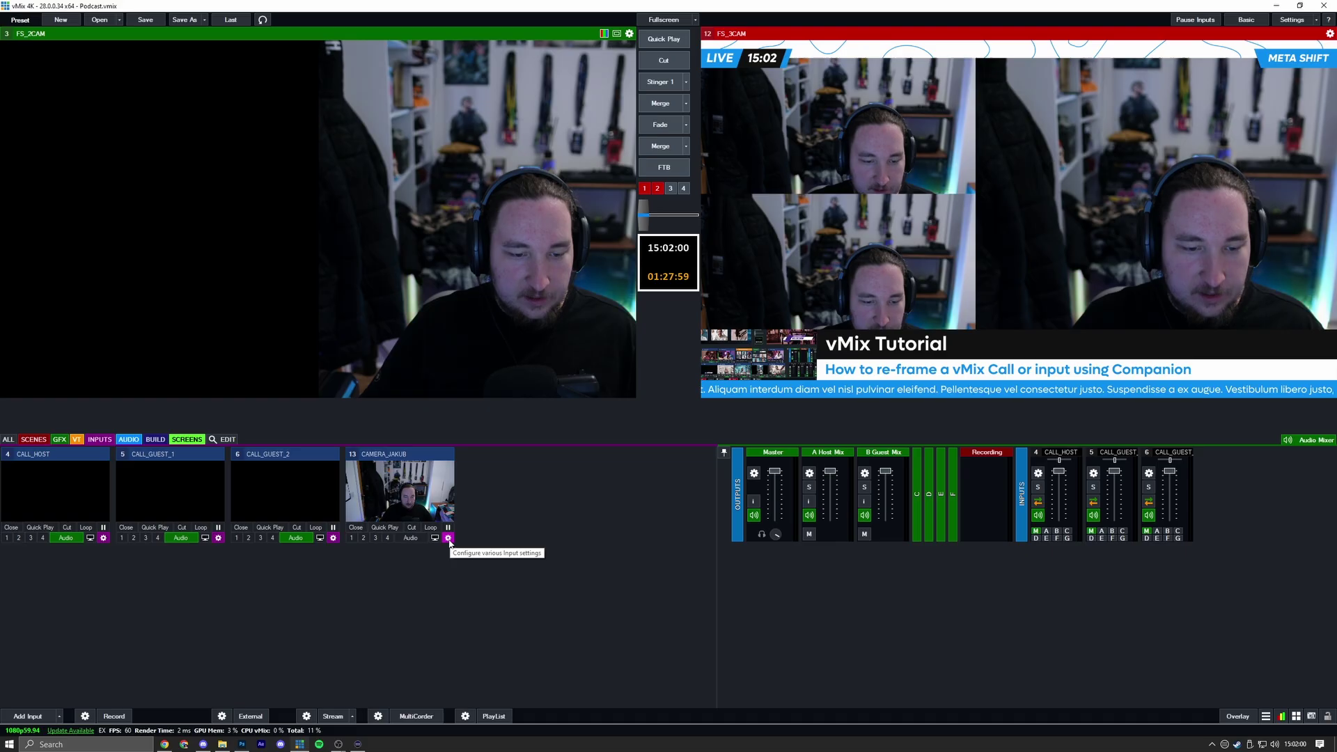
# Configure the camera input's PTZ settings with device type Virtual PTZ and connect it
pyautogui.click(751, 522)
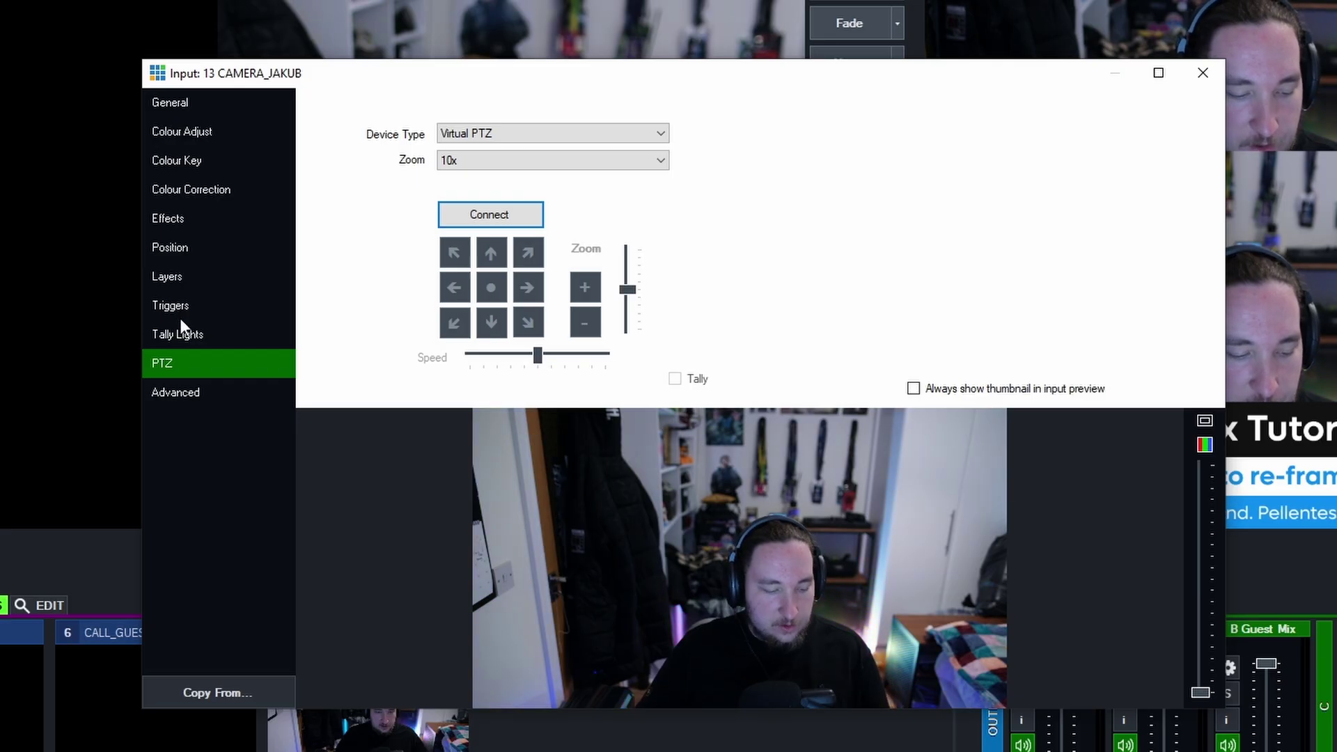
pyautogui.moveTo(197, 326)
pyautogui.mouseDown()
pyautogui.moveTo(119, 364)
pyautogui.moveTo(262, 406)
pyautogui.moveTo(179, 337)
pyautogui.mouseUp()
pyautogui.moveTo(282, 340)
pyautogui.mouseDown()
pyautogui.moveTo(379, 194)
pyautogui.moveTo(364, 168)
pyautogui.moveTo(406, 205)
pyautogui.mouseUp()
pyautogui.moveTo(379, 132)
pyautogui.mouseDown()
pyautogui.moveTo(523, 126)
pyautogui.moveTo(478, 113)
pyautogui.mouseUp()
pyautogui.click(492, 139)
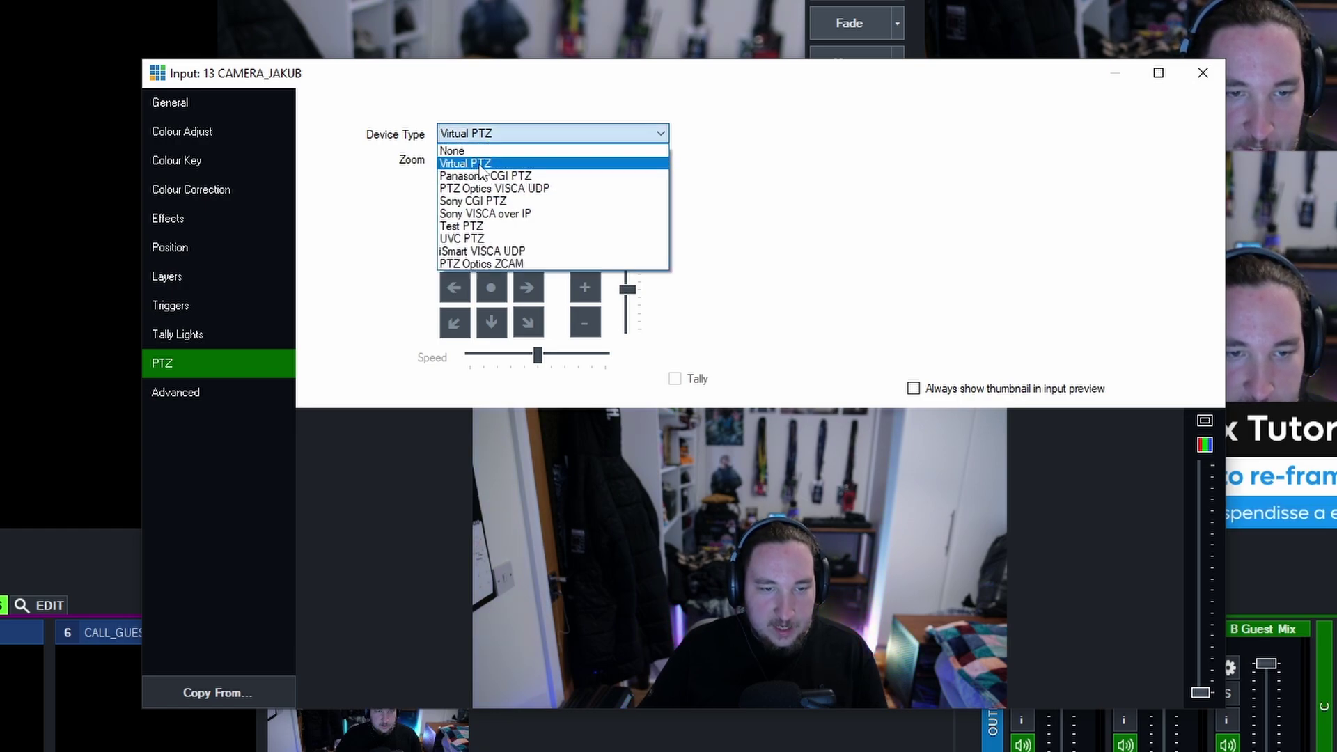
pyautogui.click(488, 163)
pyautogui.moveTo(530, 168)
pyautogui.mouseDown()
pyautogui.moveTo(418, 239)
pyautogui.moveTo(519, 171)
pyautogui.mouseUp()
pyautogui.click(514, 225)
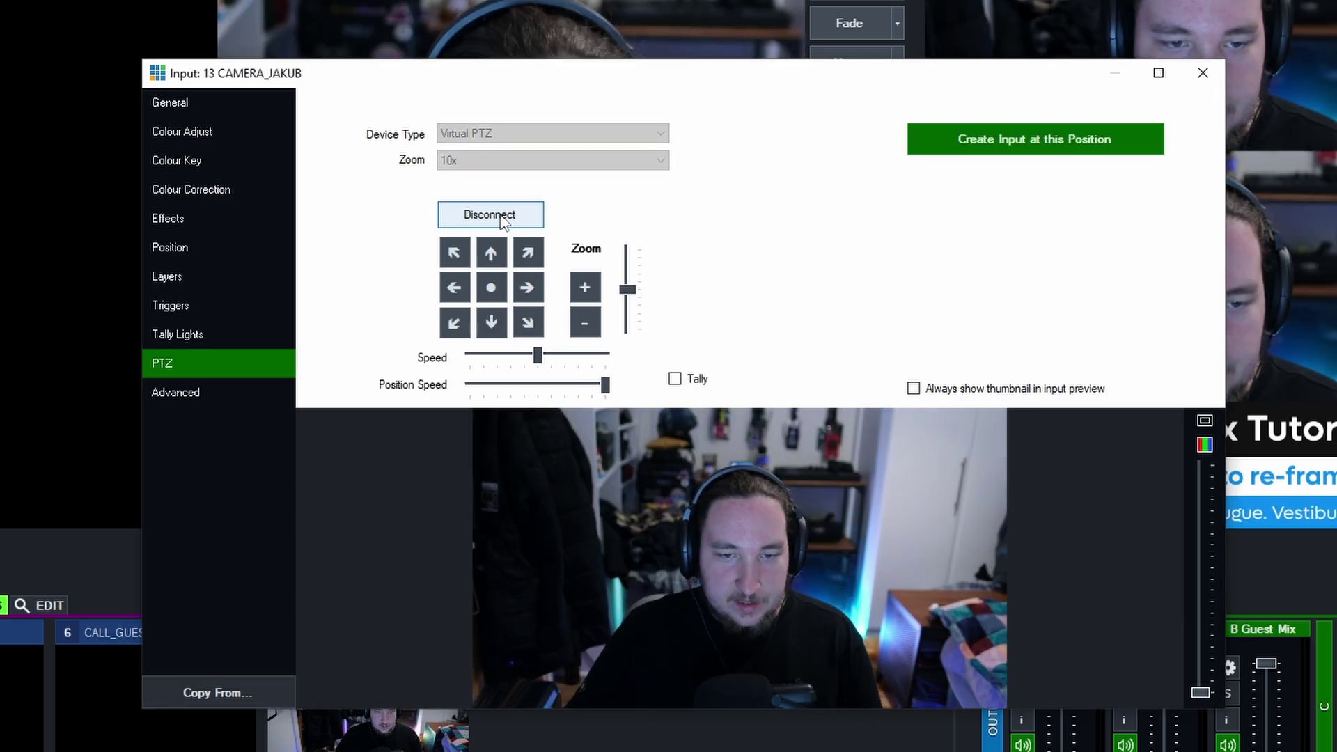
# Try out the camera's virtual PTZ by zooming and panning the shot, and reduce its movement speed
pyautogui.click(585, 322)
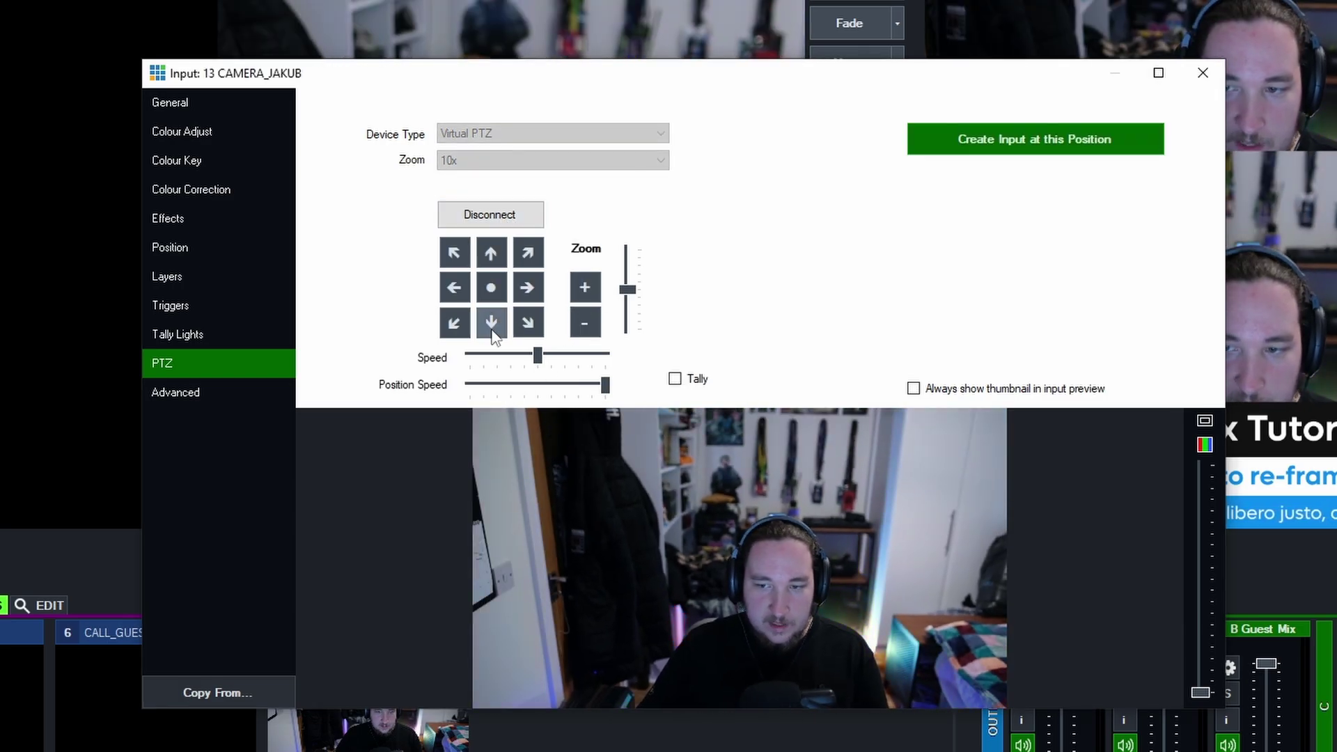
pyautogui.click(585, 289)
pyautogui.click(455, 287)
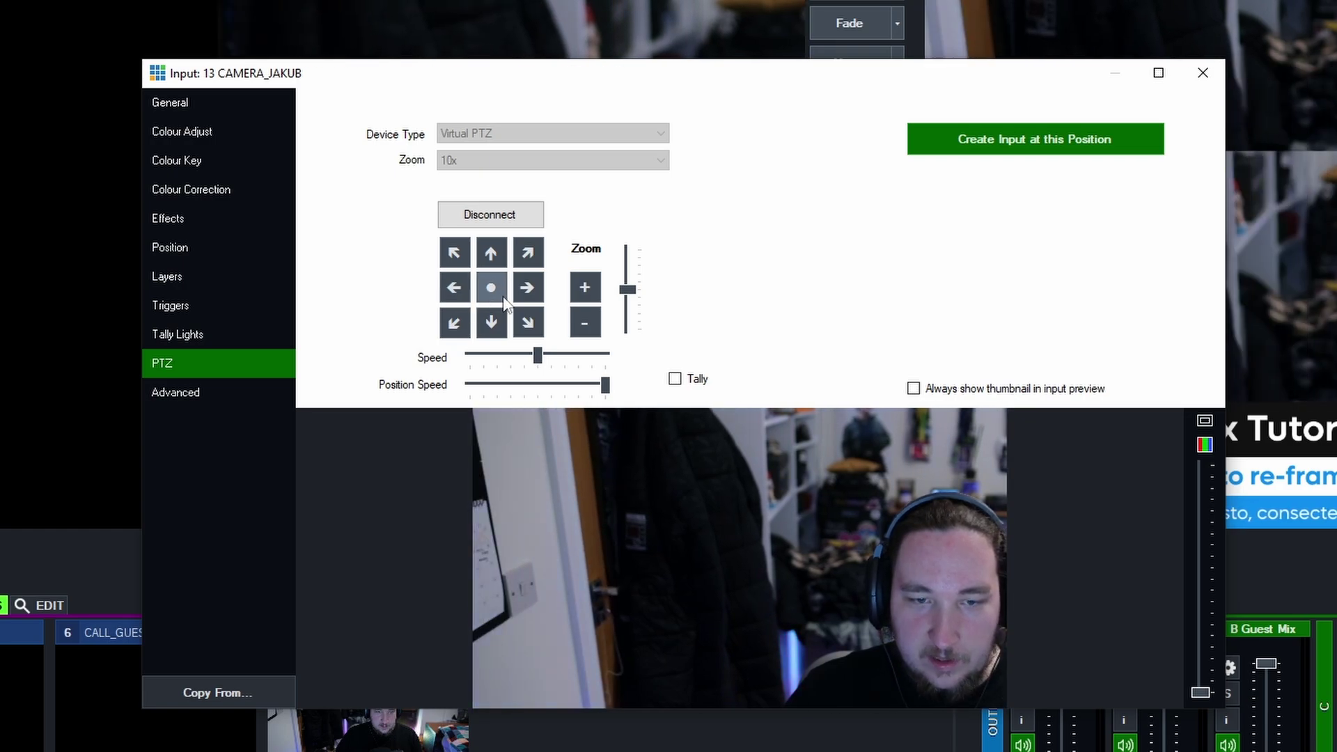
pyautogui.click(527, 287)
pyautogui.moveTo(538, 361); pyautogui.dragTo(500, 359)
pyautogui.click(491, 322)
pyautogui.click(584, 323)
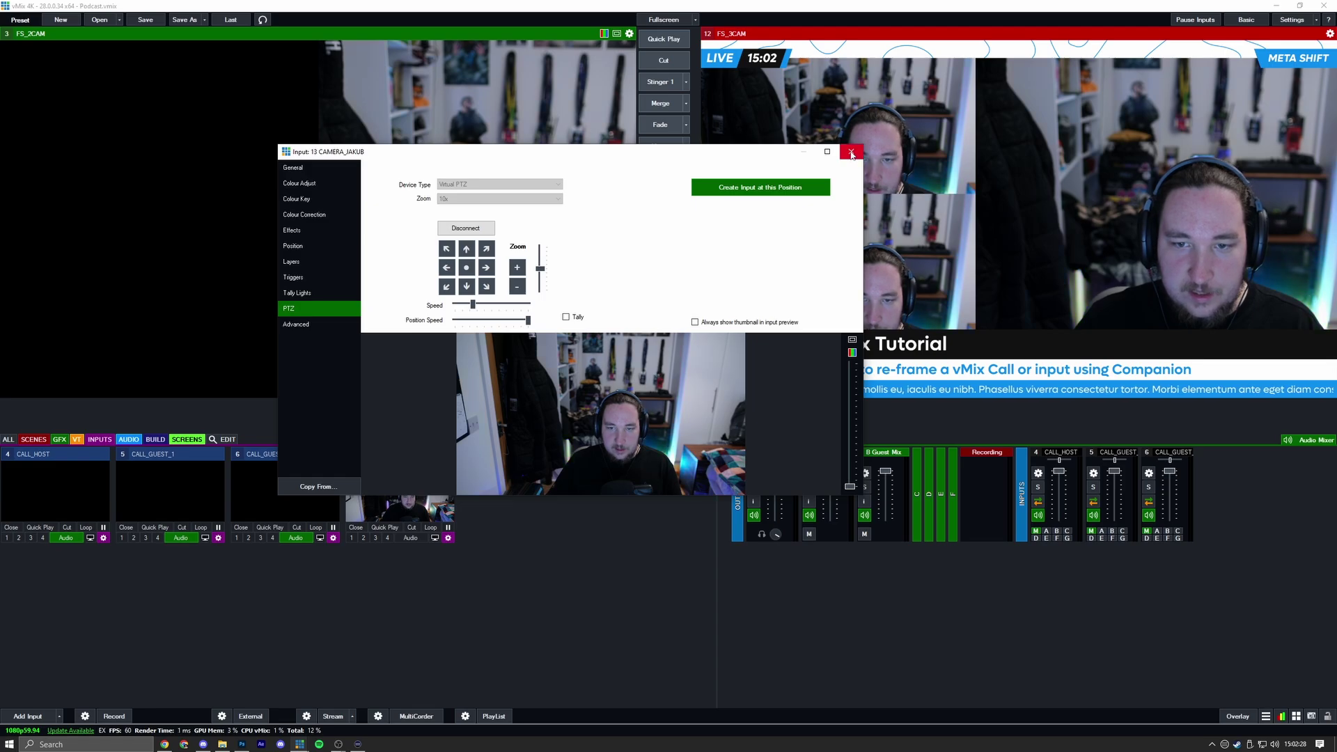
pyautogui.click(851, 152)
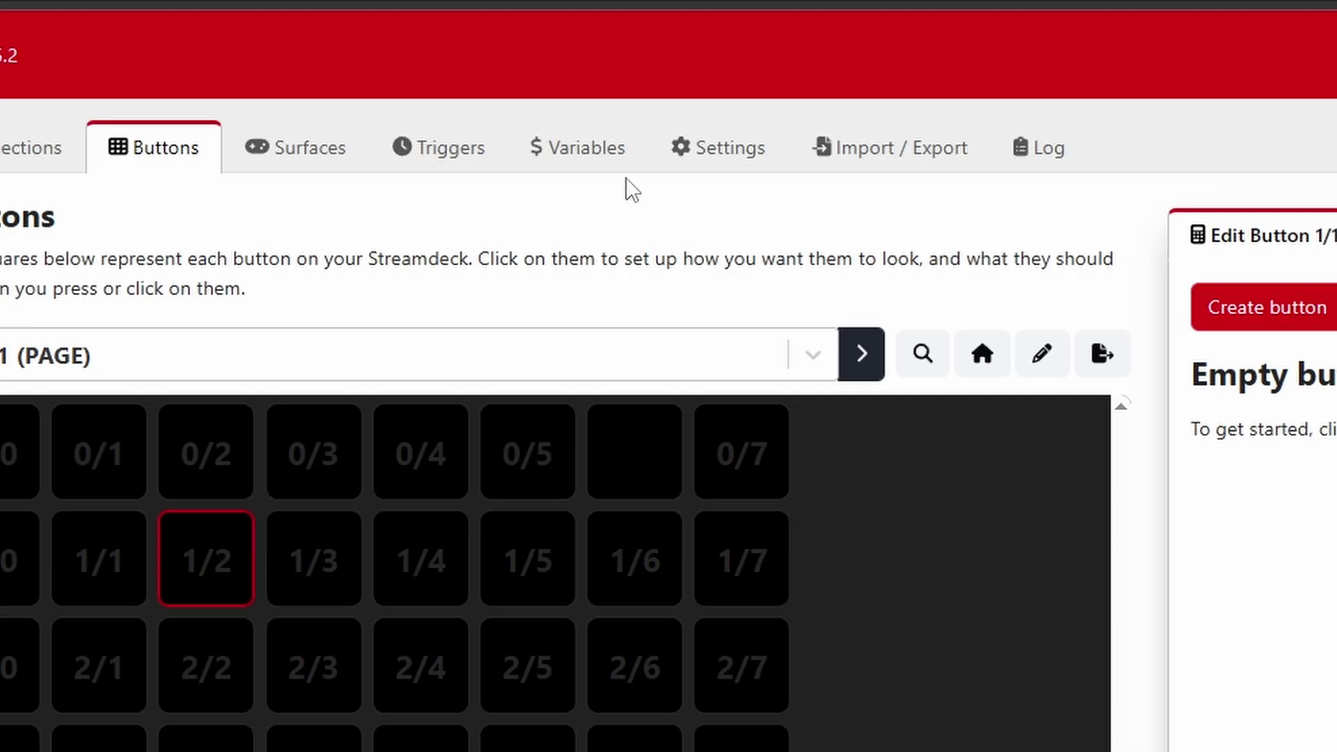
# In Bitfocus Companion, create a custom variable named Camera
pyautogui.click(394, 100)
pyautogui.click(337, 377)
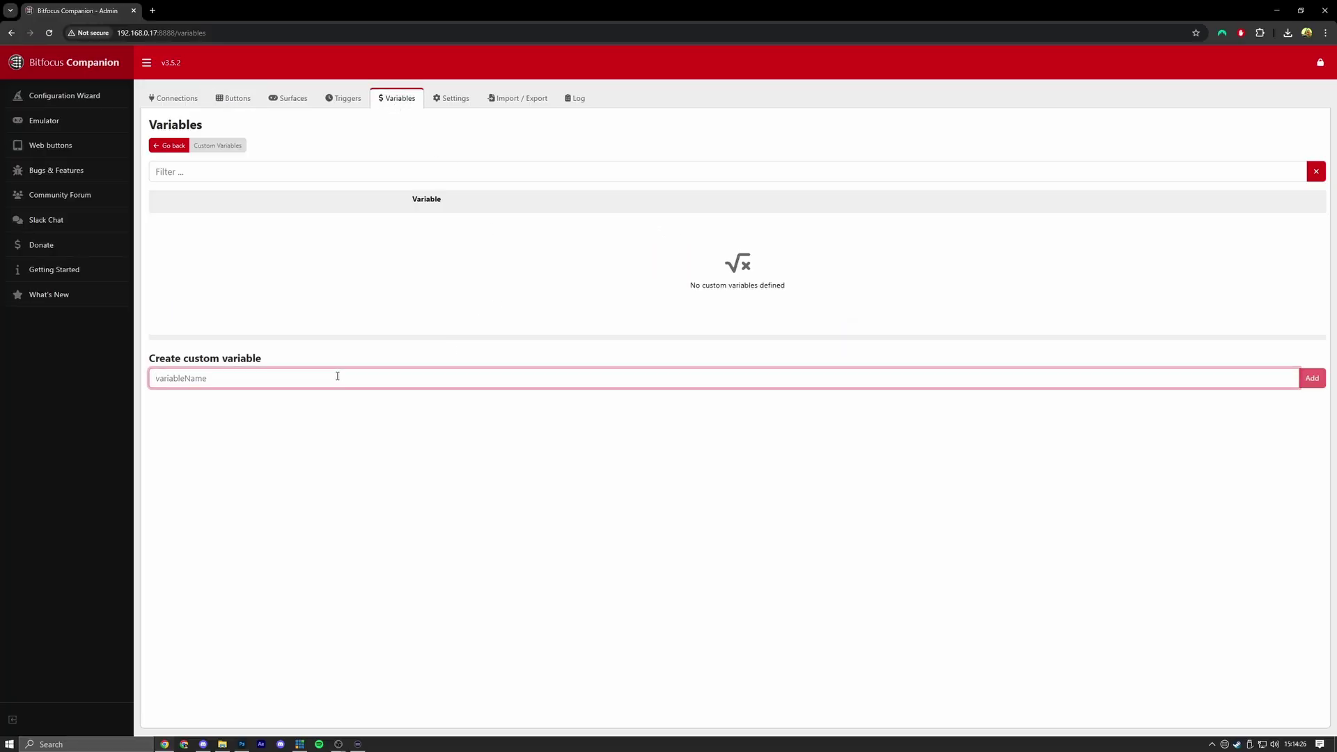
pyautogui.write('Camera')
pyautogui.click(1312, 380)
pyautogui.moveTo(716, 222)
pyautogui.mouseDown()
pyautogui.moveTo(636, 290)
pyautogui.moveTo(821, 298)
pyautogui.moveTo(693, 223)
pyautogui.mouseUp()
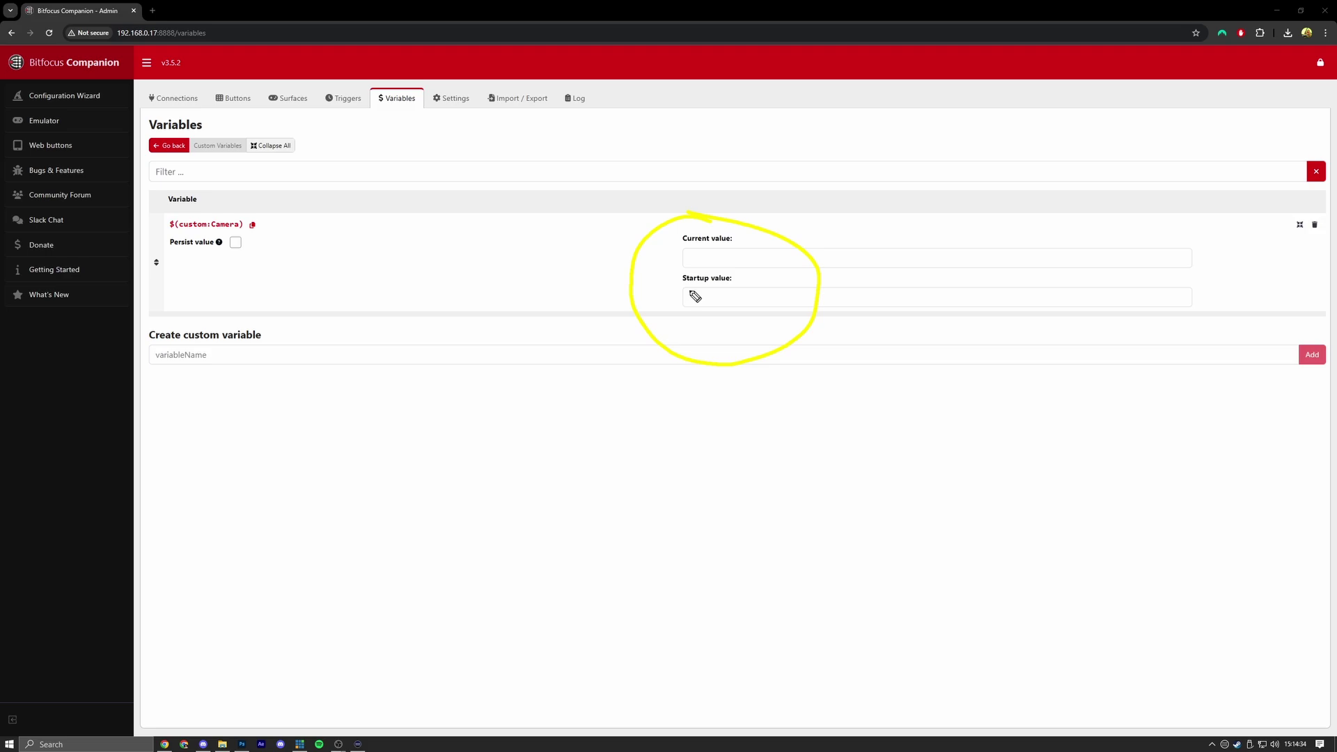
pyautogui.press('Escape')
# Create a regular button at grid position 1/2
pyautogui.click(232, 99)
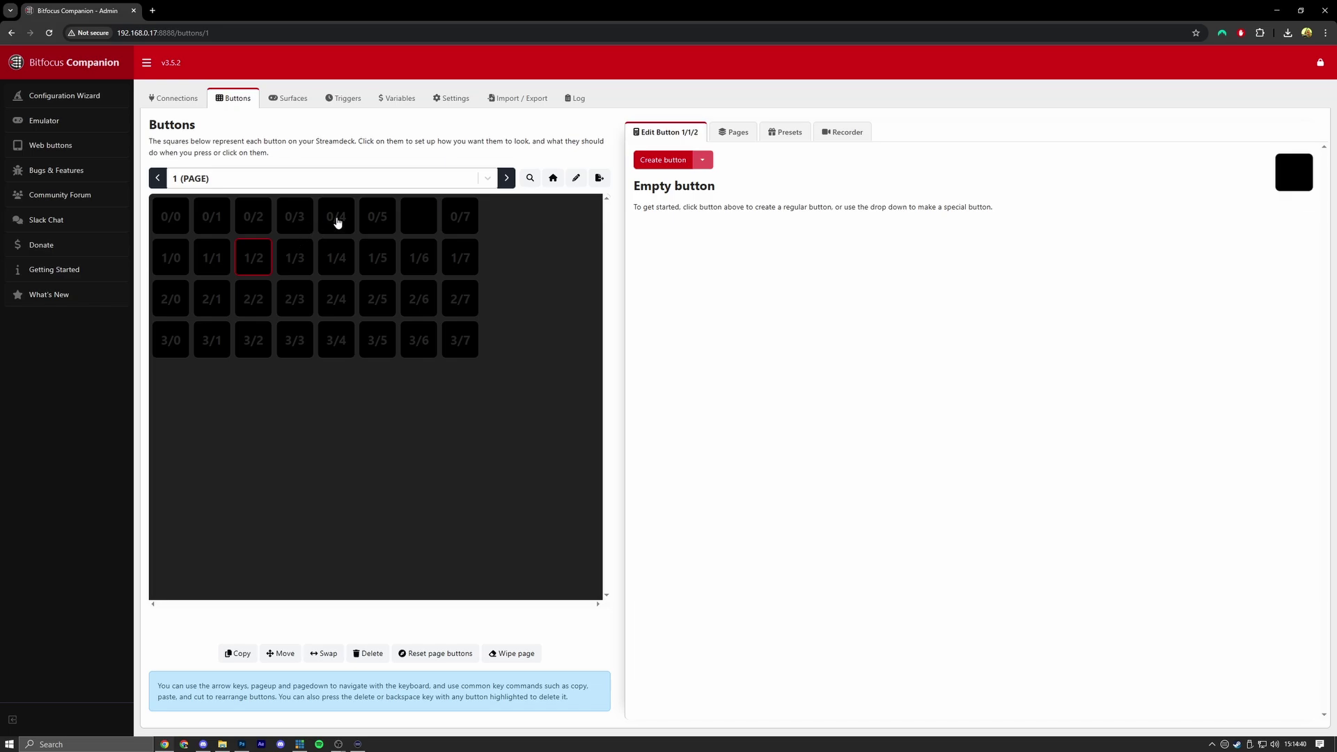
pyautogui.click(663, 164)
pyautogui.click(658, 163)
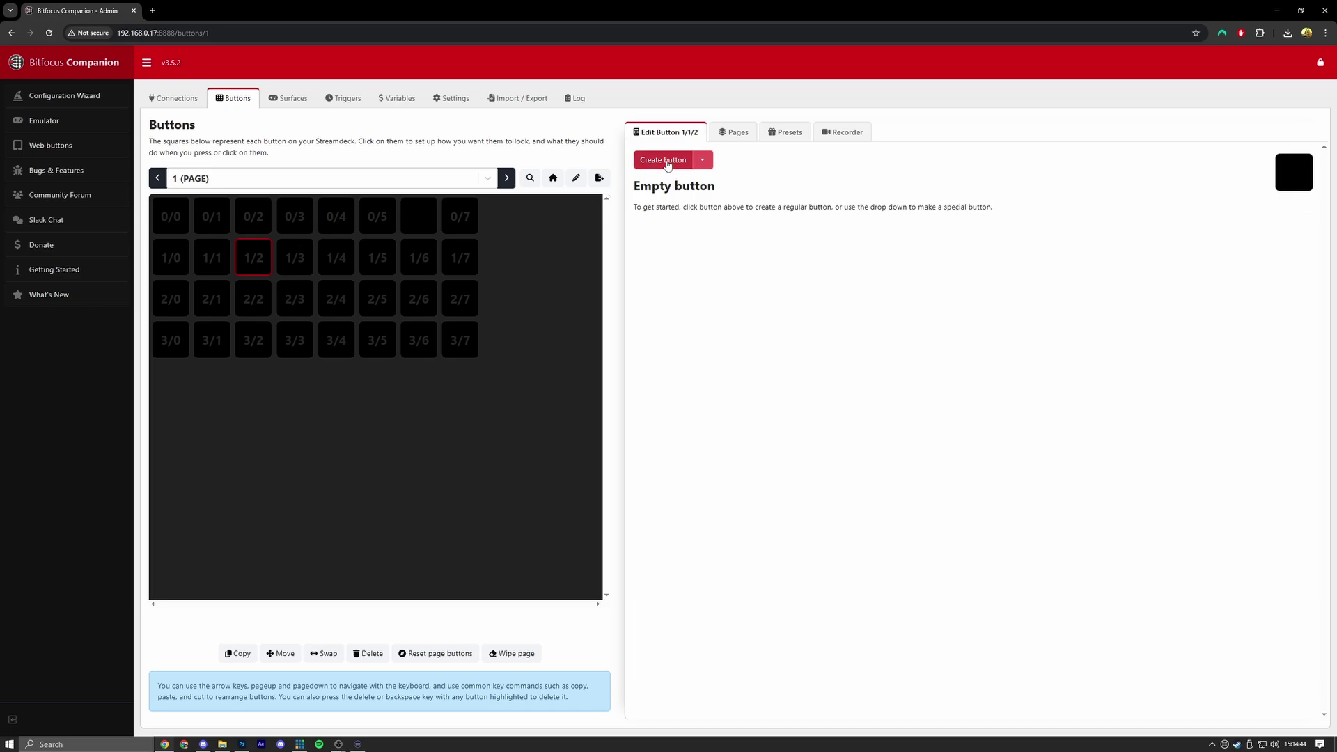
pyautogui.click(668, 163)
pyautogui.click(668, 162)
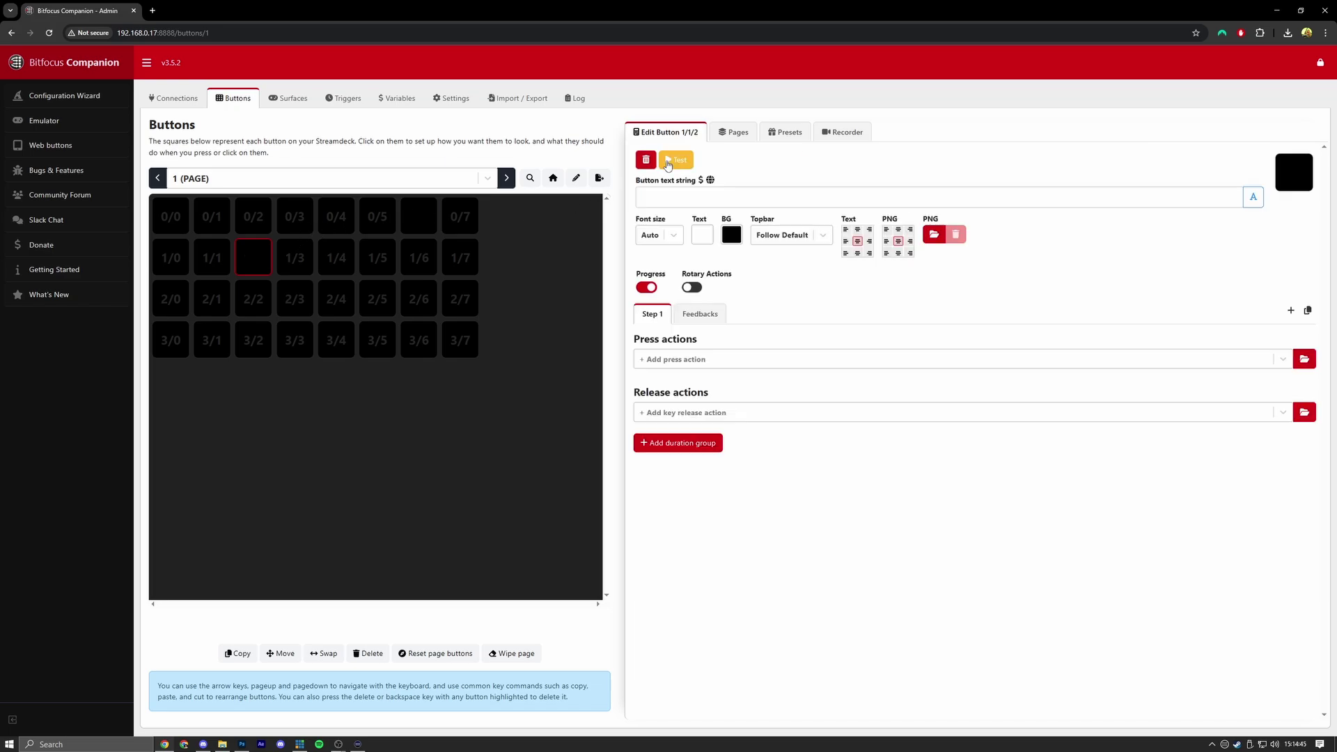
# Add a Custom Variable: Set raw value press action that sets Camera to the vMix camera input's name
pyautogui.click(694, 359)
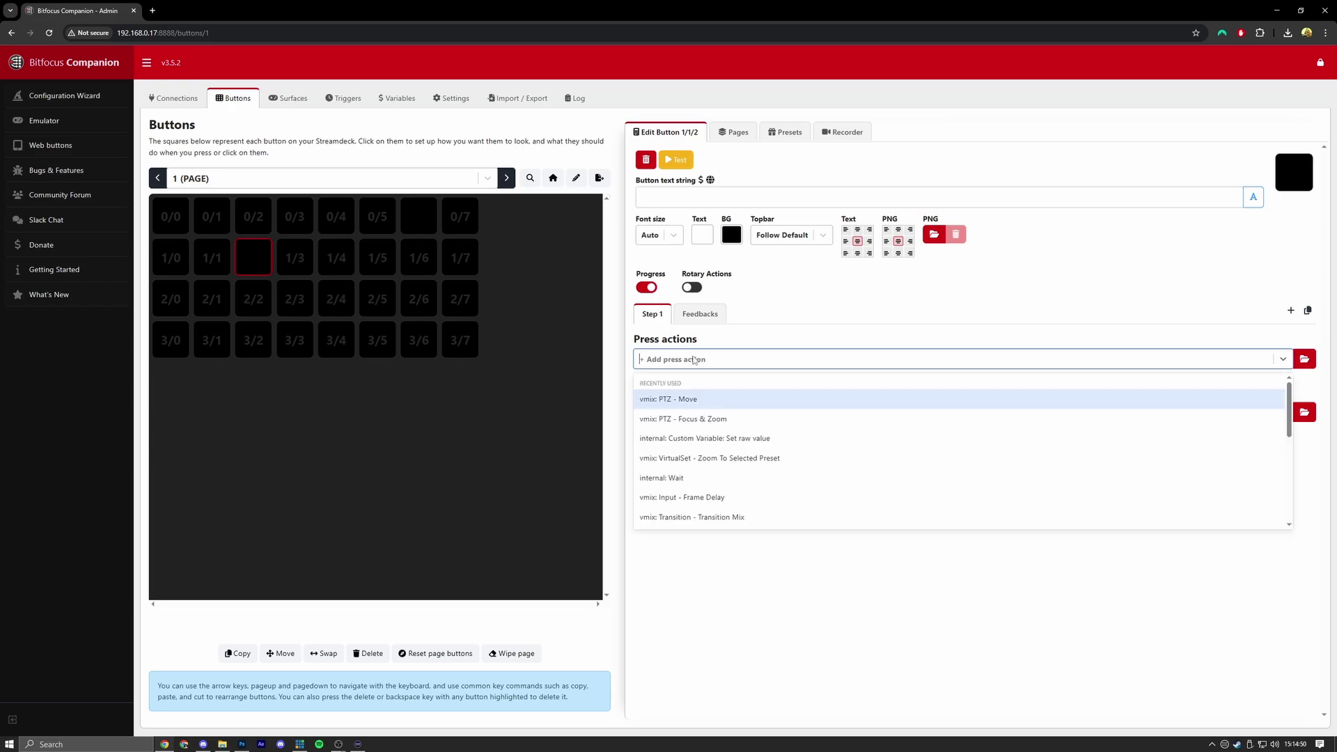
pyautogui.write('variable')
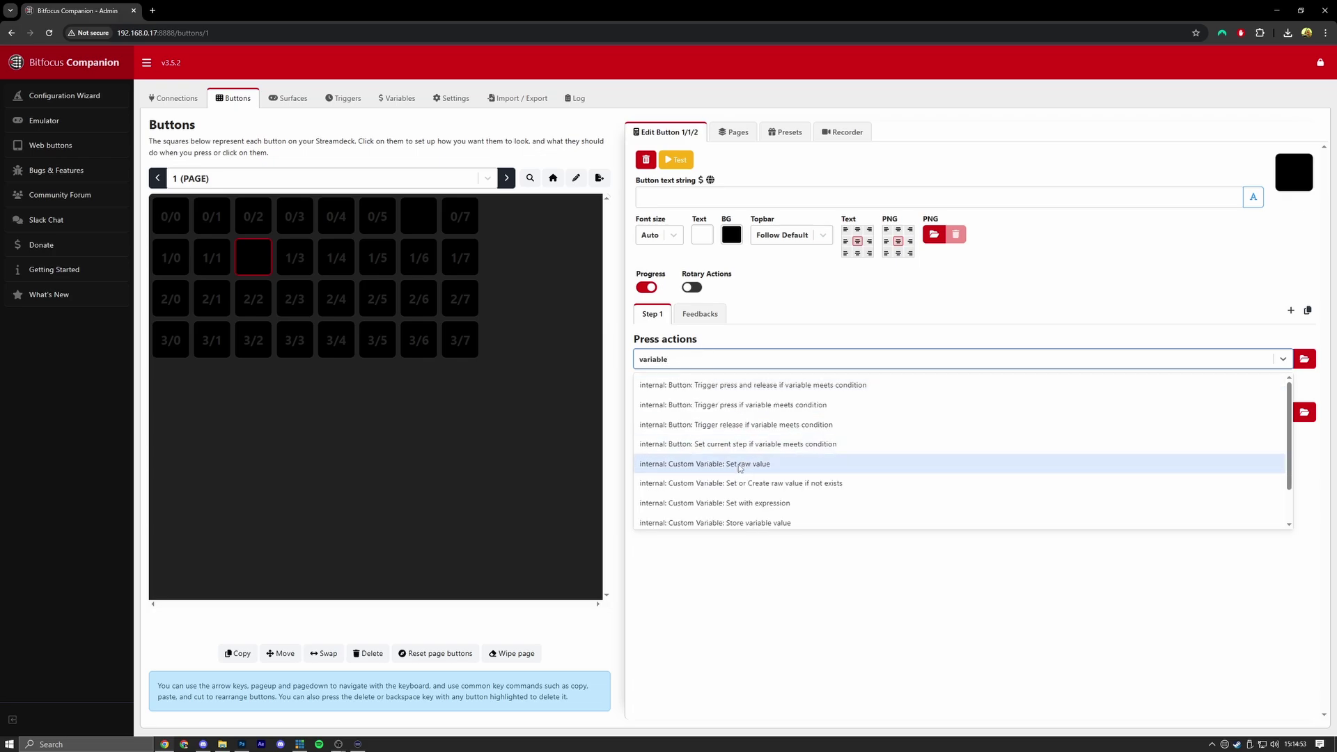
pyautogui.click(737, 465)
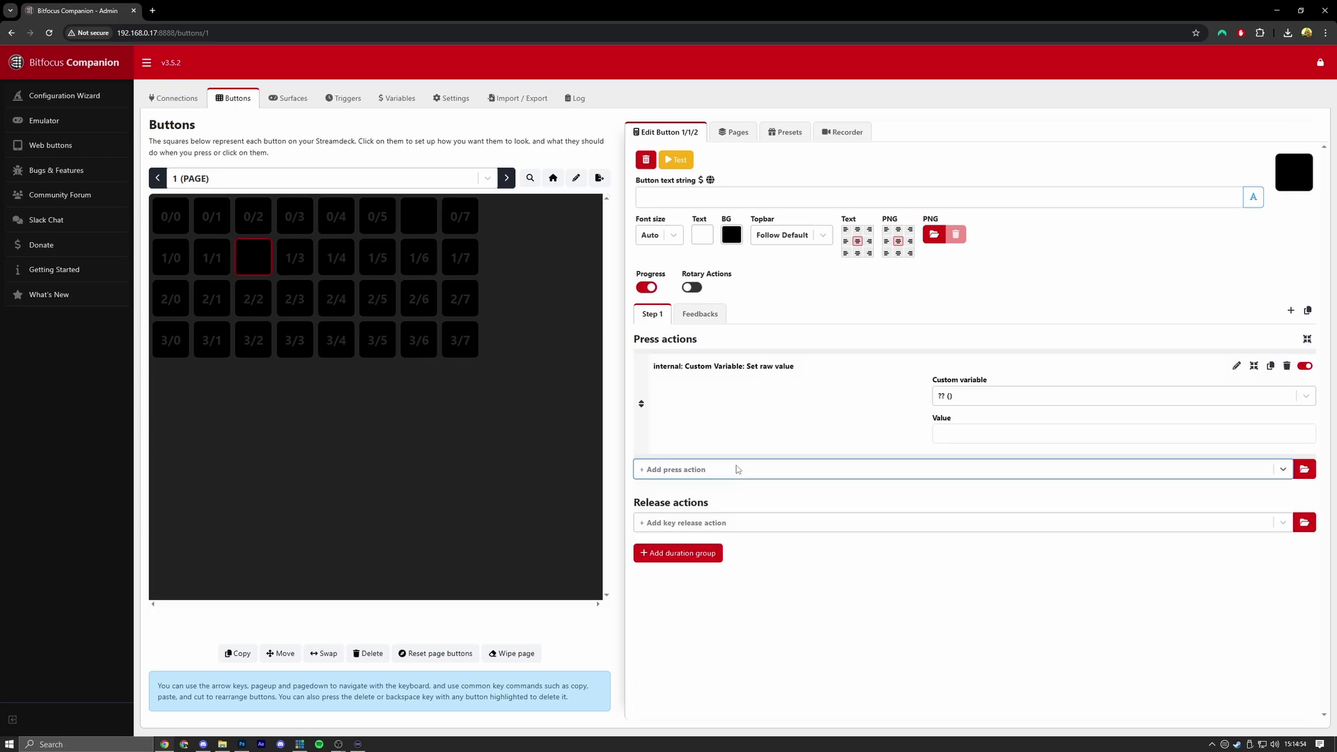
pyautogui.click(973, 397)
pyautogui.click(961, 421)
pyautogui.click(970, 438)
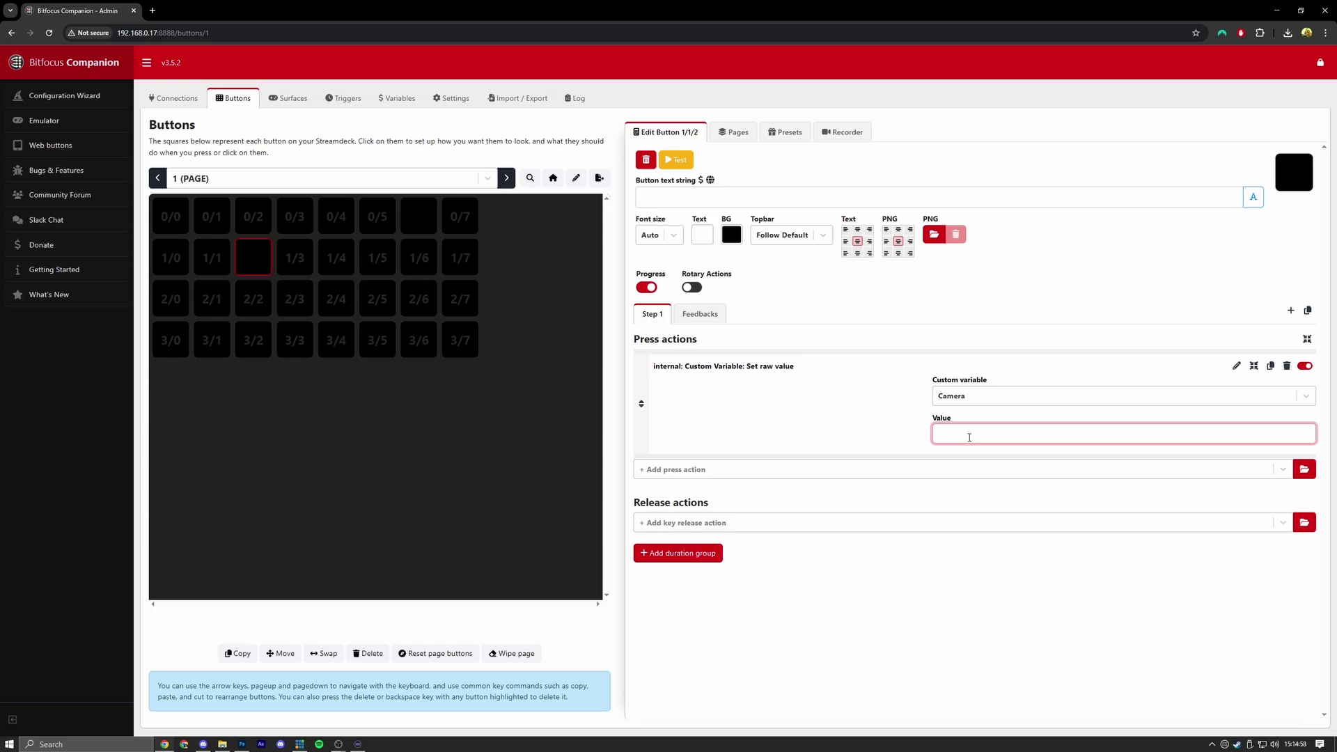
pyautogui.write('CAMERA')
pyautogui.hotkey('ctrl', 'a')
# Add a Variable: Check value feedback that compares custom:Camera with the vMix camera input's name
pyautogui.click(698, 315)
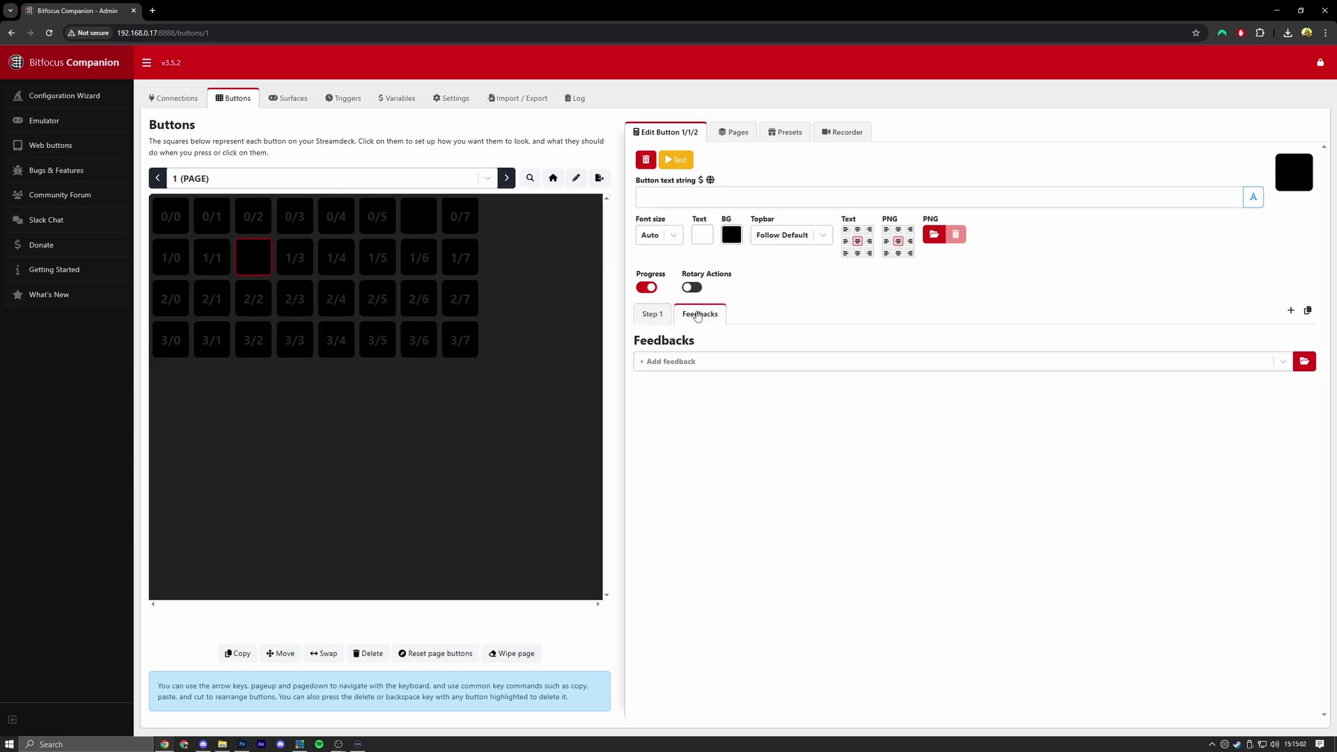
pyautogui.click(709, 368)
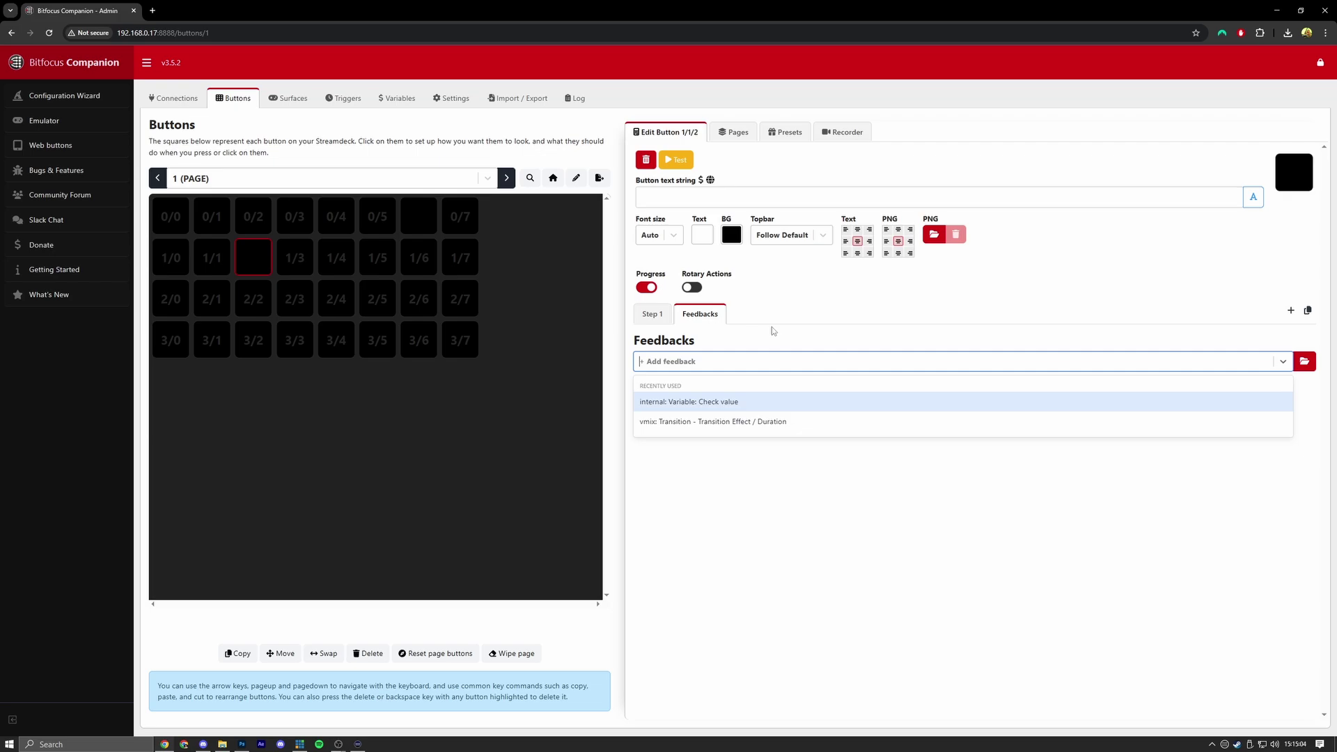
pyautogui.write('variable')
pyautogui.click(937, 390)
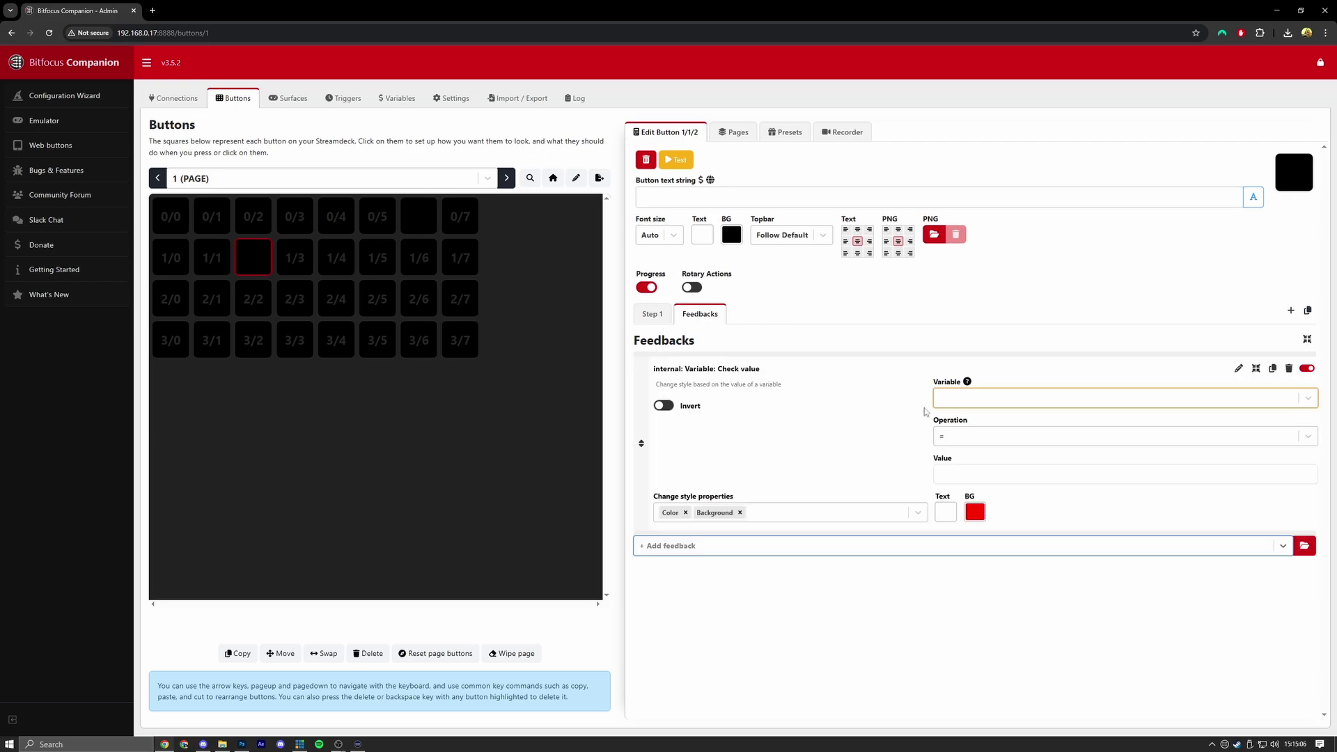
pyautogui.click(989, 399)
pyautogui.click(990, 423)
pyautogui.click(973, 474)
pyautogui.write('CAMERA JAKUB')
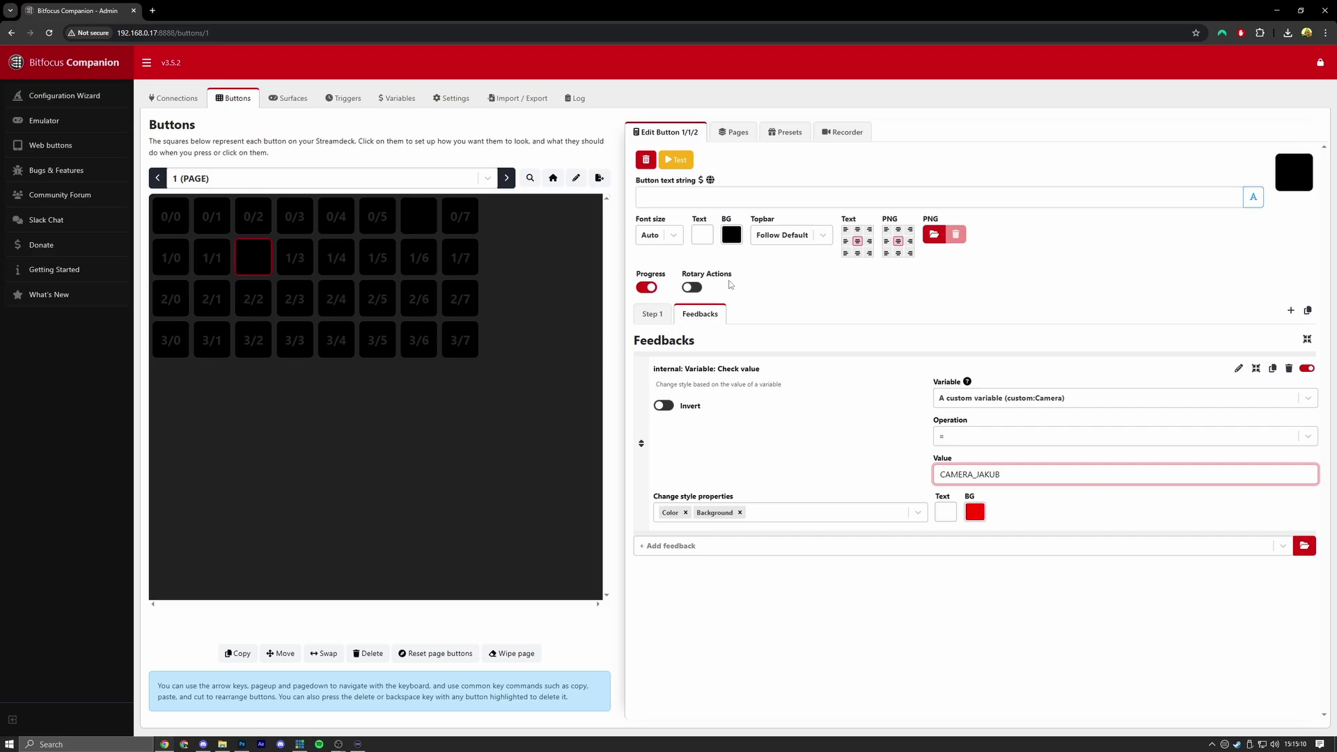
# Label button 1/2 with the camera's name and set its font size to 14pt
pyautogui.click(673, 198)
pyautogui.write('Camera Jakub')
pyautogui.click(652, 235)
pyautogui.click(641, 305)
# Duplicate the camera button to position 1/3 and label the copy "vMix Call 1"
pyautogui.click(258, 261)
pyautogui.hotkey('ctrl', 'c')
pyautogui.click(298, 268)
pyautogui.hotkey('ctrl', 'v')
pyautogui.write('vM')
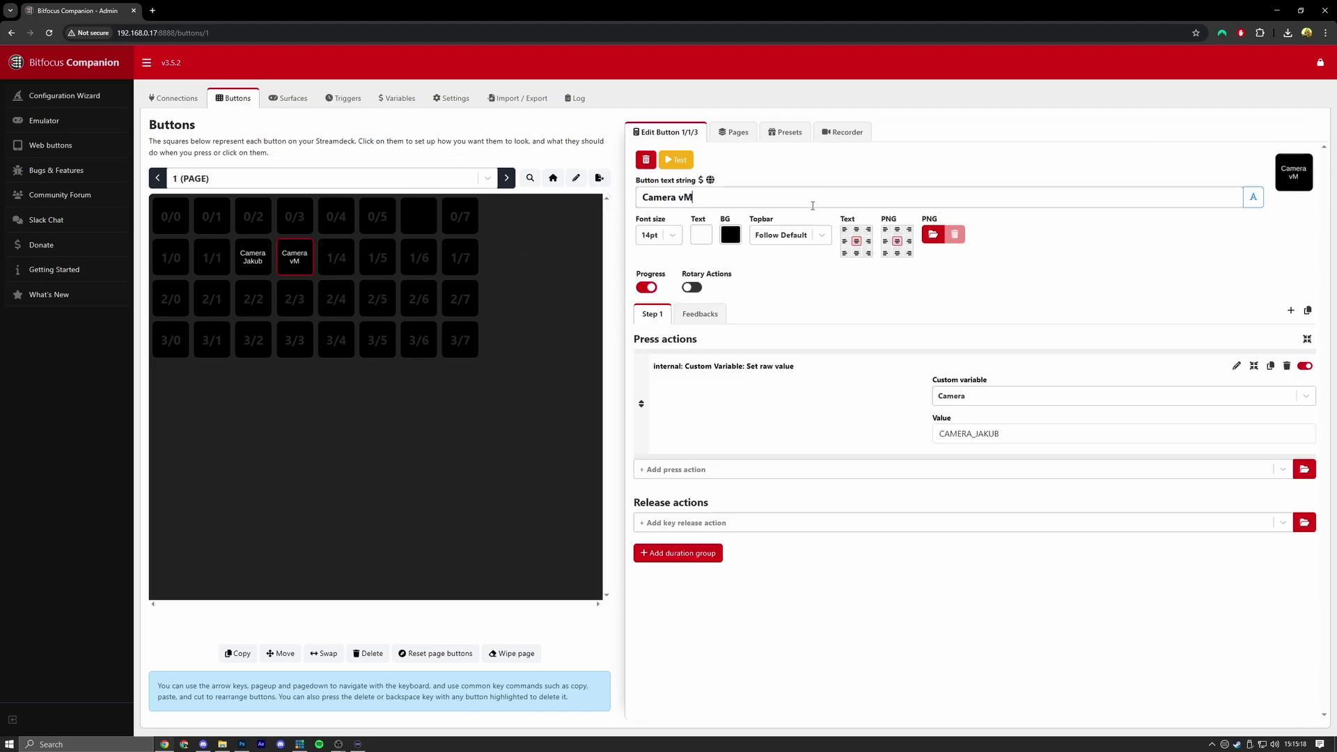
pyautogui.write('NvMix Call 1')
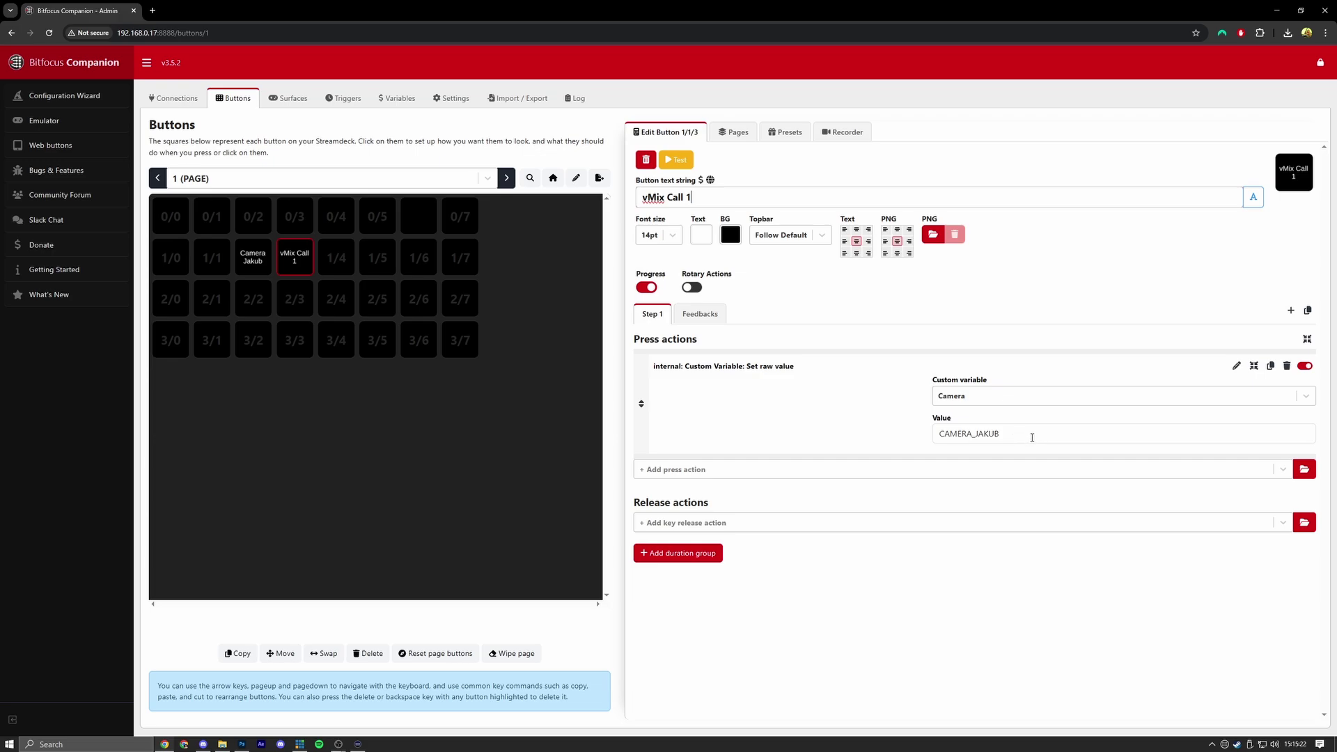
# Set the vMix Call 1 button's press action and feedback values to CALL_GUEST_1
pyautogui.moveTo(1031, 436); pyautogui.dragTo(765, 420)
pyautogui.write('CAL')
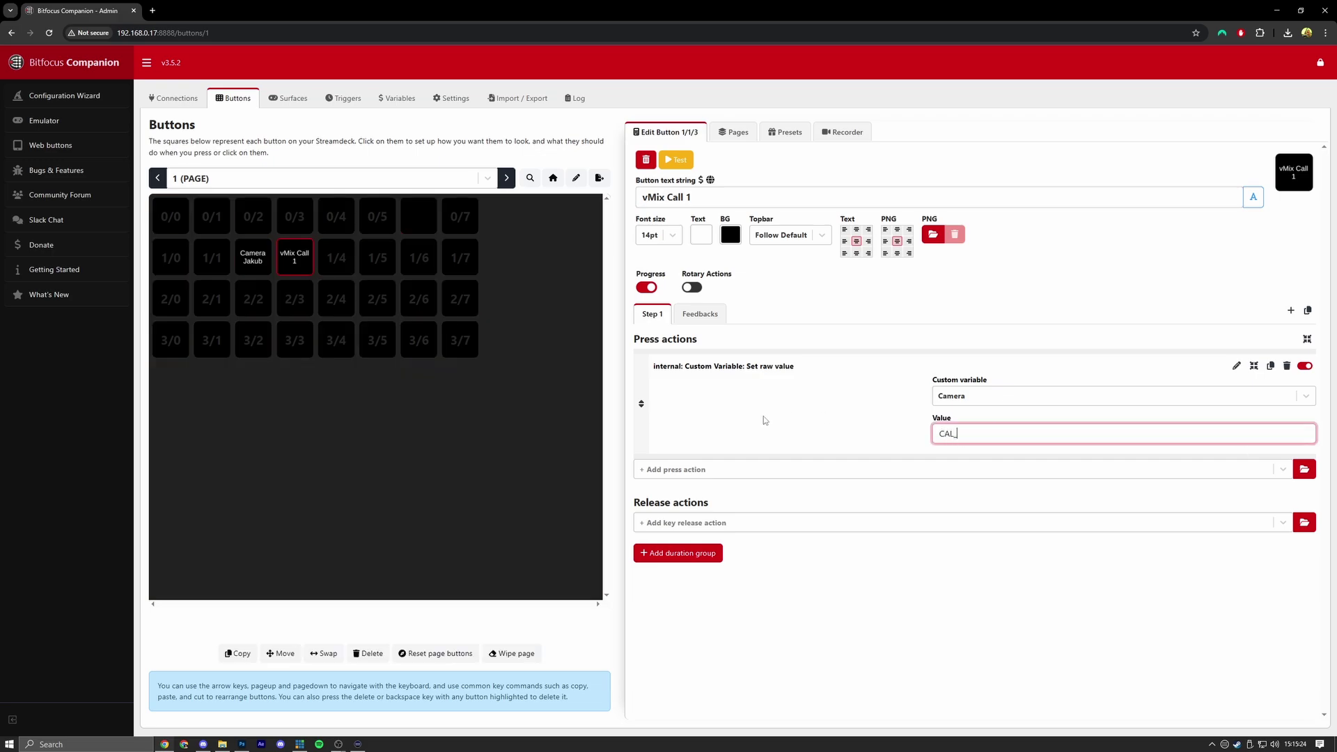
pyautogui.write('L_GUEST_1')
pyautogui.click(702, 314)
pyautogui.click(989, 476)
# Duplicate the vMix Call 1 button to position 1/4 and label the copy "vMix Call 2"
pyautogui.click(336, 257)
pyautogui.hotkey('ctrl', 'v')
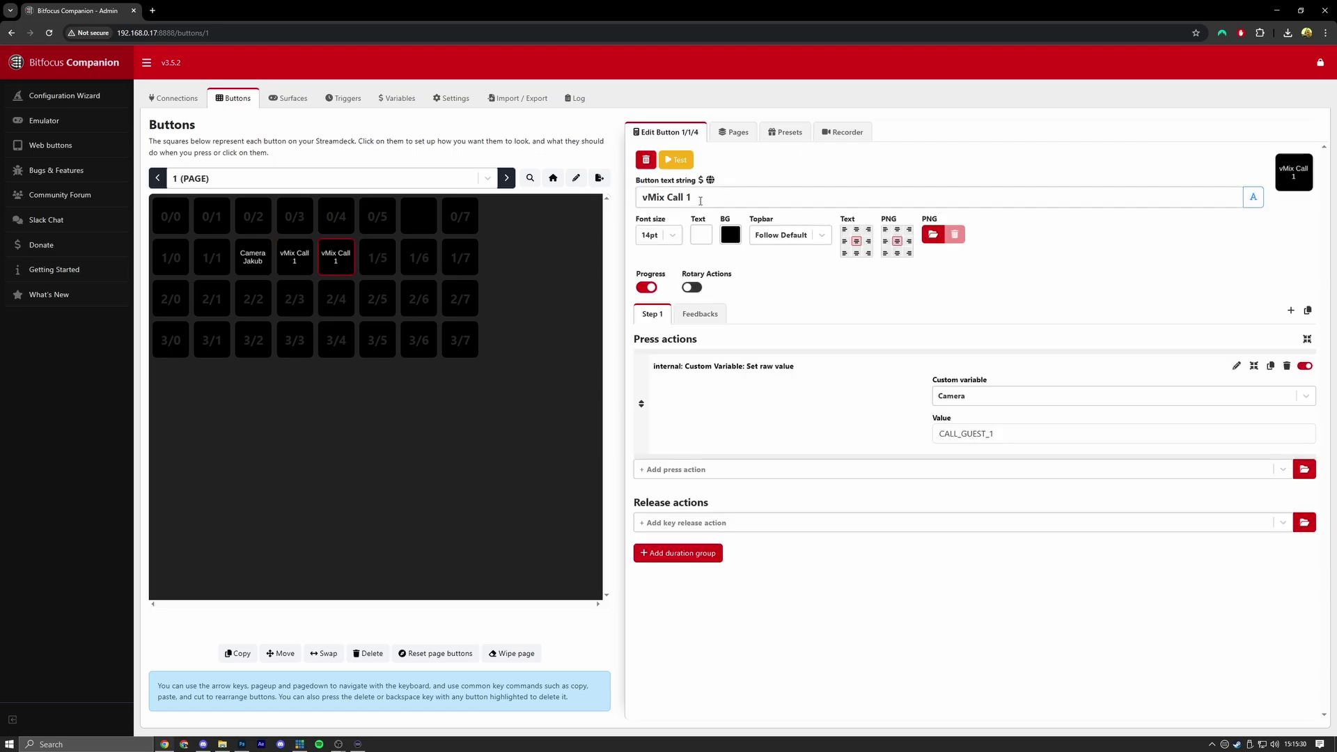
pyautogui.write('2')
# Set the vMix Call 2 button's press action and feedback values to CALL_GUEST_2
pyautogui.moveTo(994, 433); pyautogui.dragTo(989, 433)
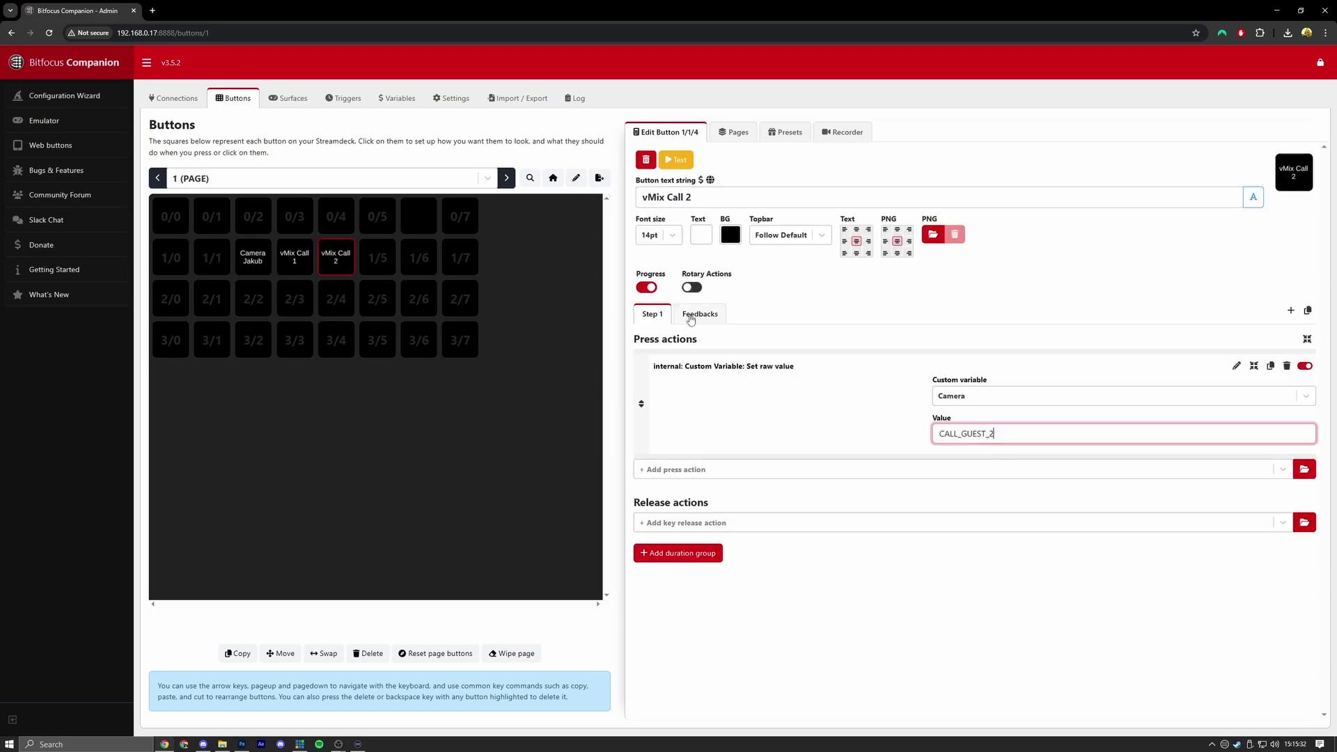
pyautogui.click(698, 314)
pyautogui.click(994, 475)
pyautogui.click(988, 274)
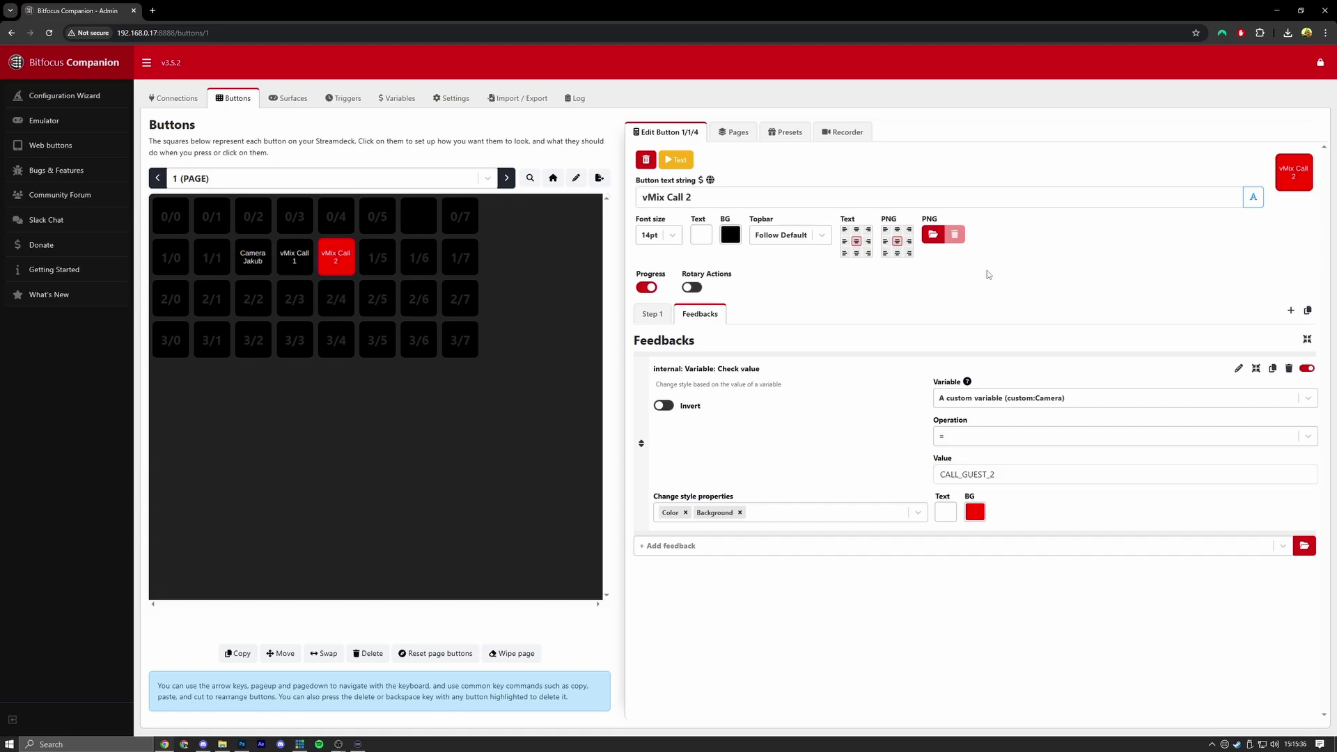
# Copy the Camera custom variable's reference $(custom:Camera) to the clipboard
pyautogui.click(401, 98)
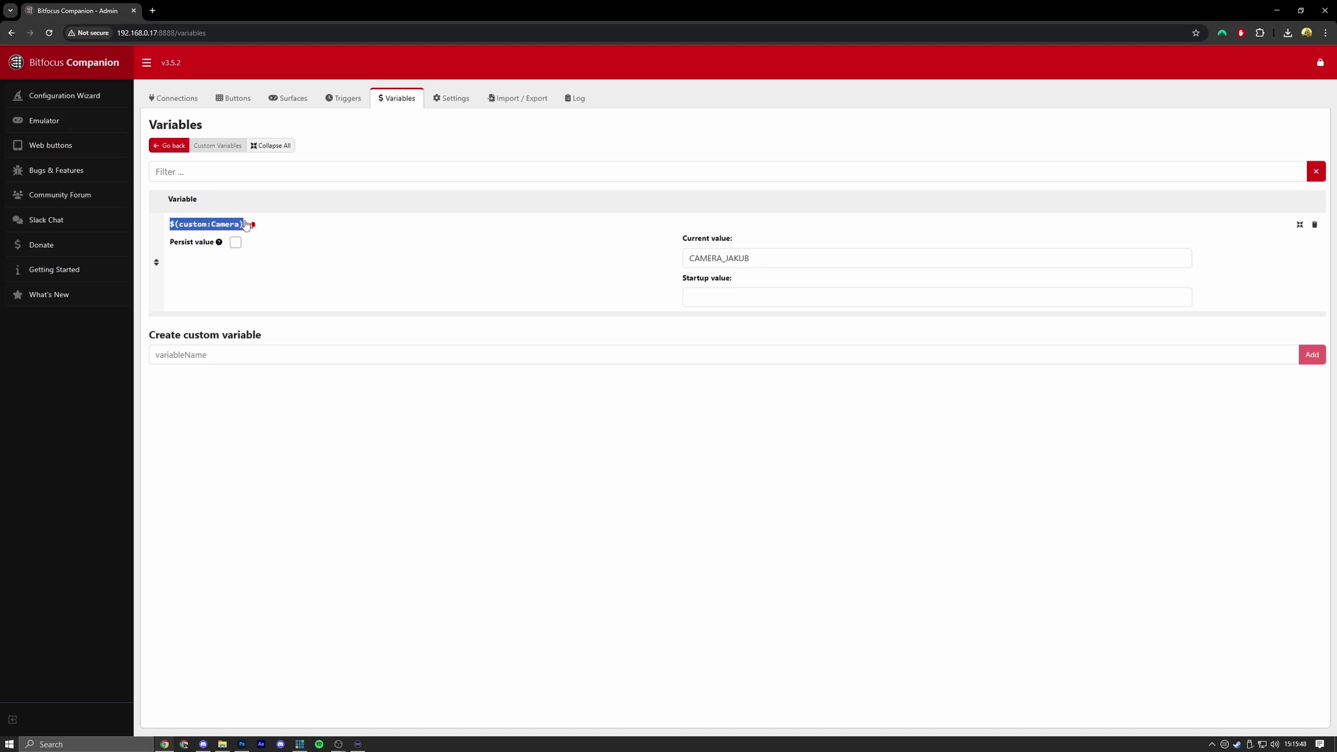
pyautogui.click(306, 229)
pyautogui.click(253, 225)
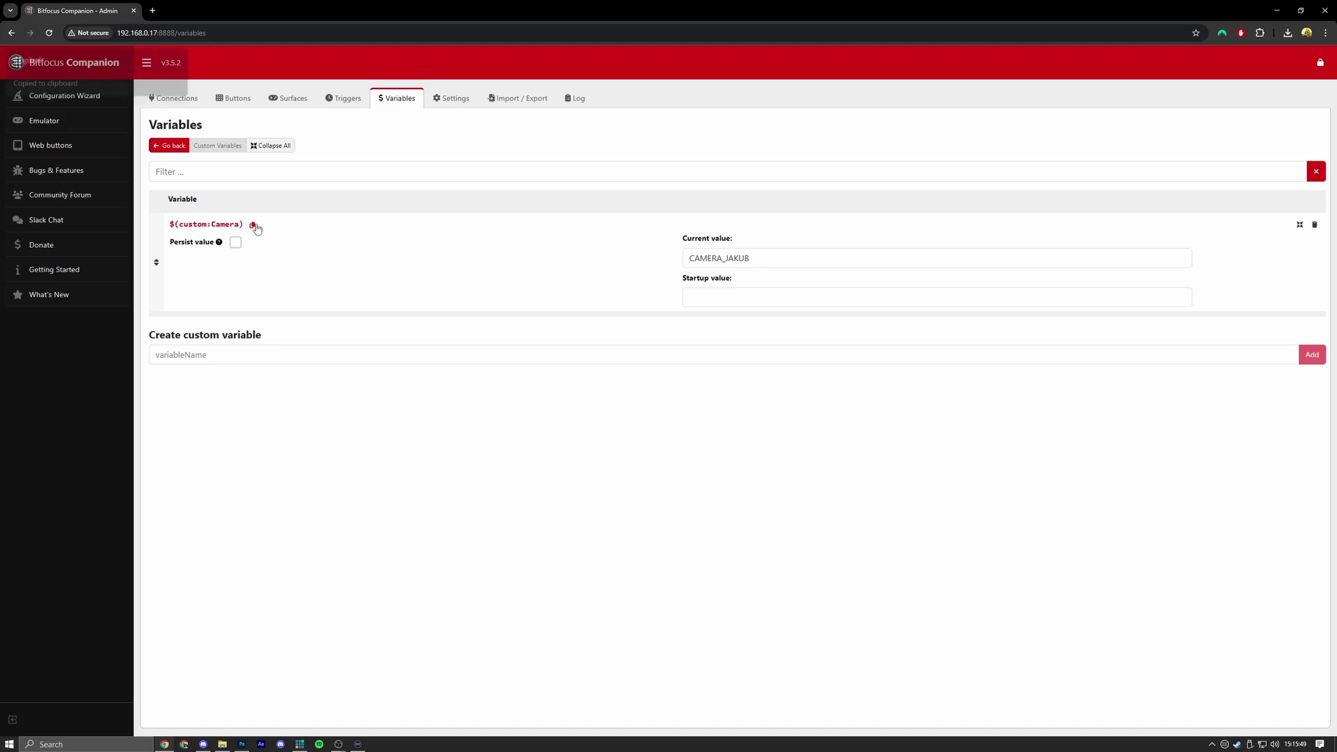
# Create a regular button at grid position 2/3
pyautogui.click(246, 104)
pyautogui.click(300, 304)
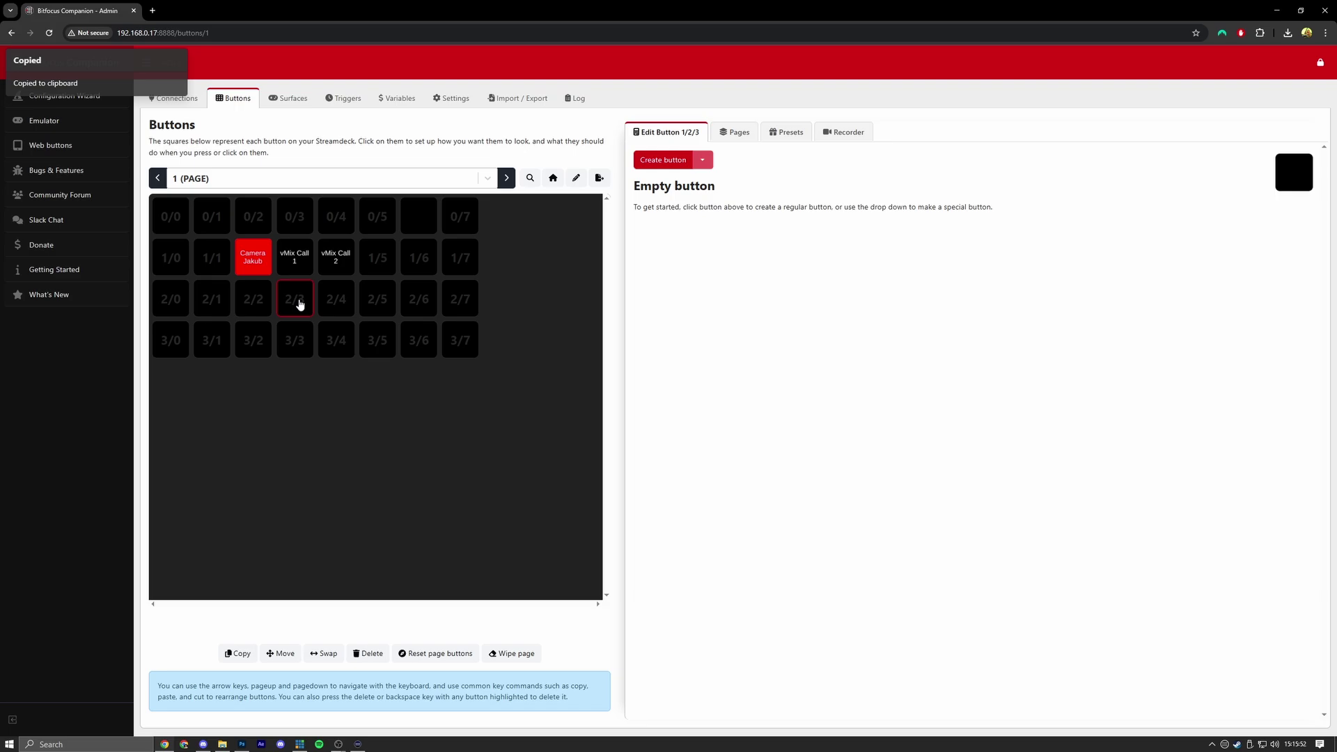
pyautogui.click(665, 161)
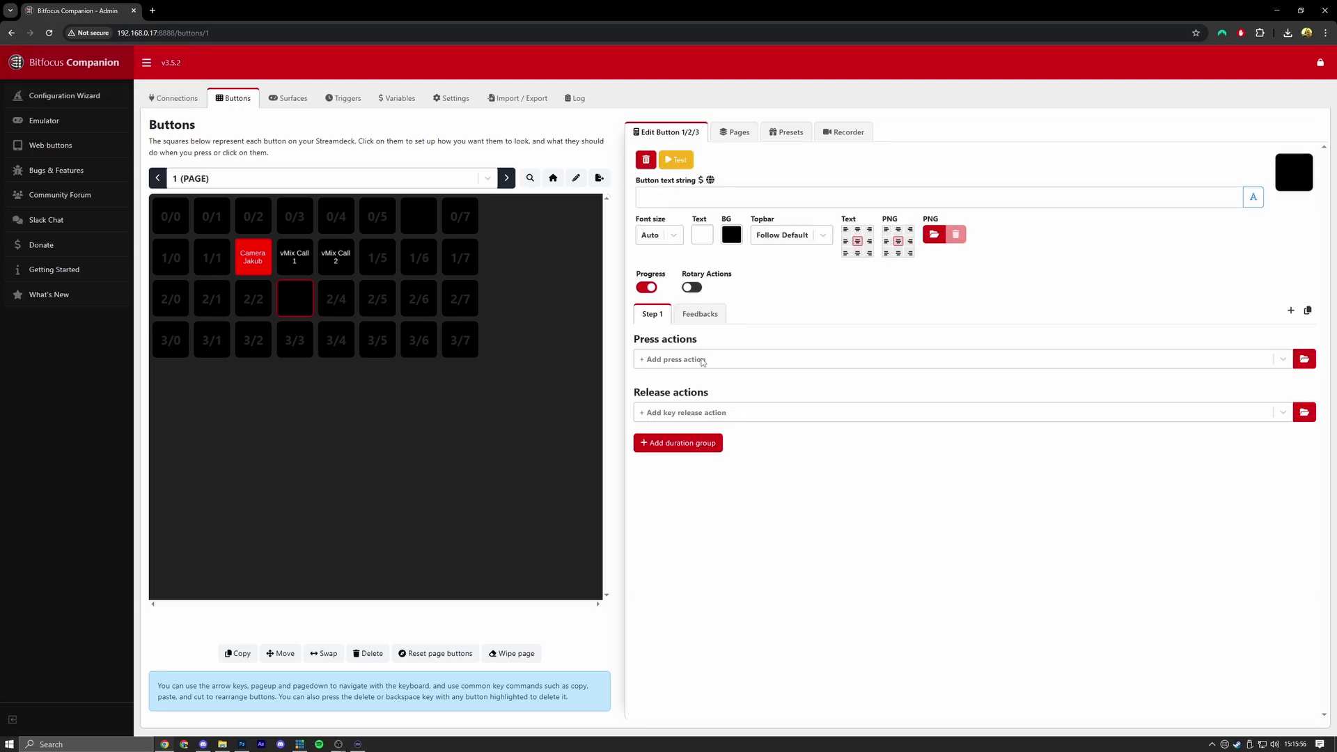
# Add a vMix PTZ - Move press action with input $(custom:Camera) and the move direction Up
pyautogui.click(703, 362)
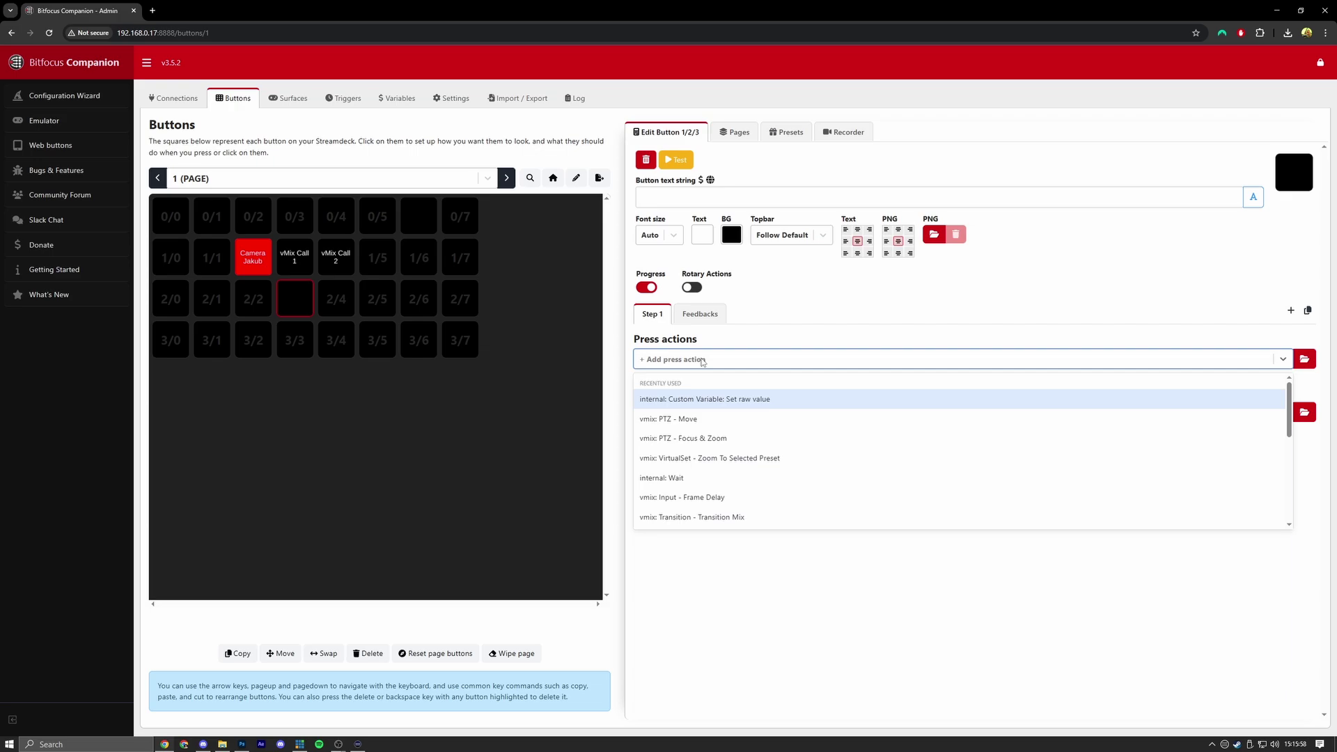
pyautogui.write('ptz')
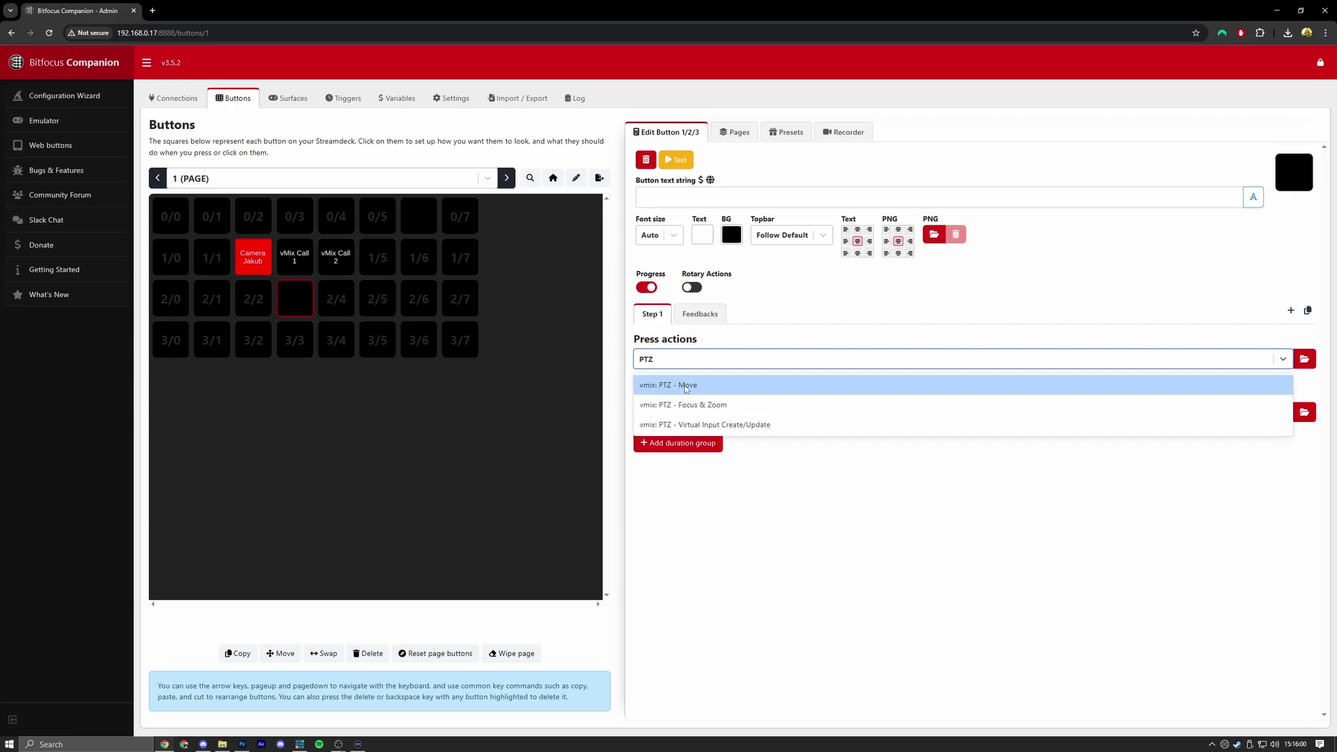
pyautogui.click(688, 385)
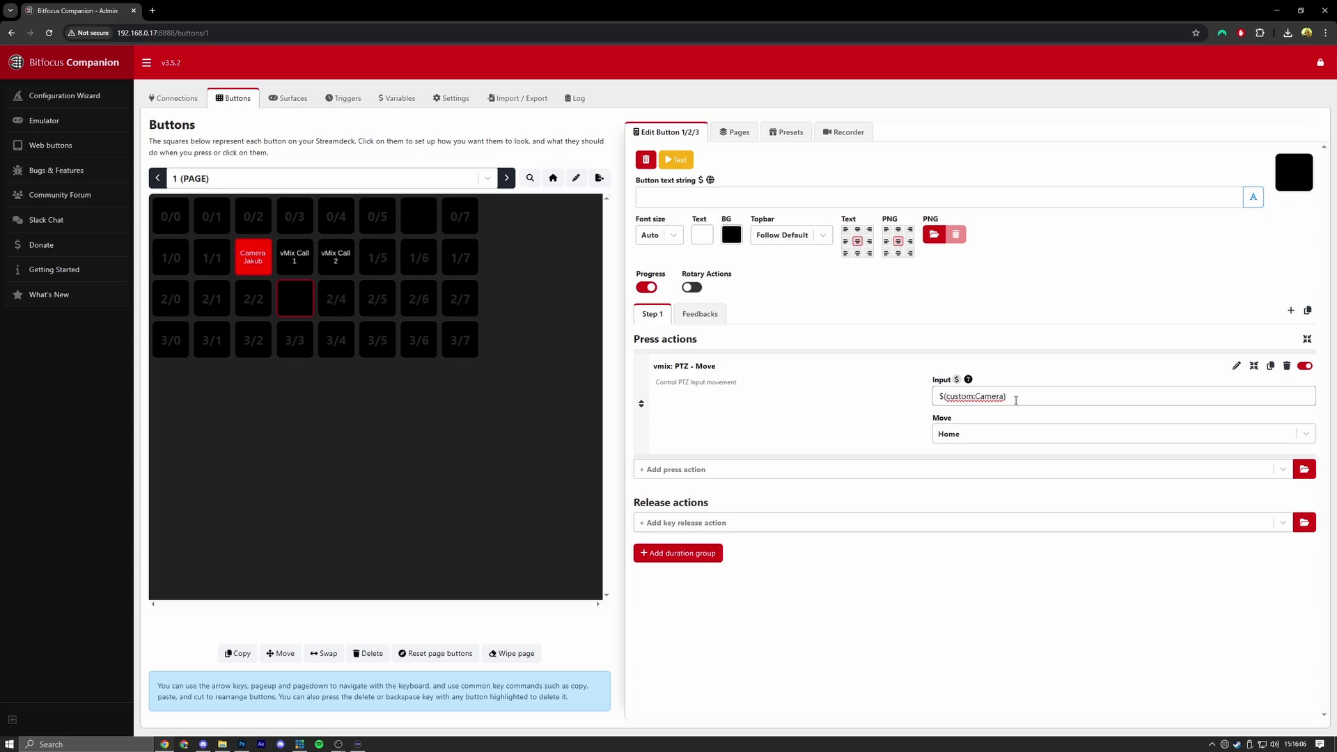
pyautogui.click(987, 437)
pyautogui.click(947, 477)
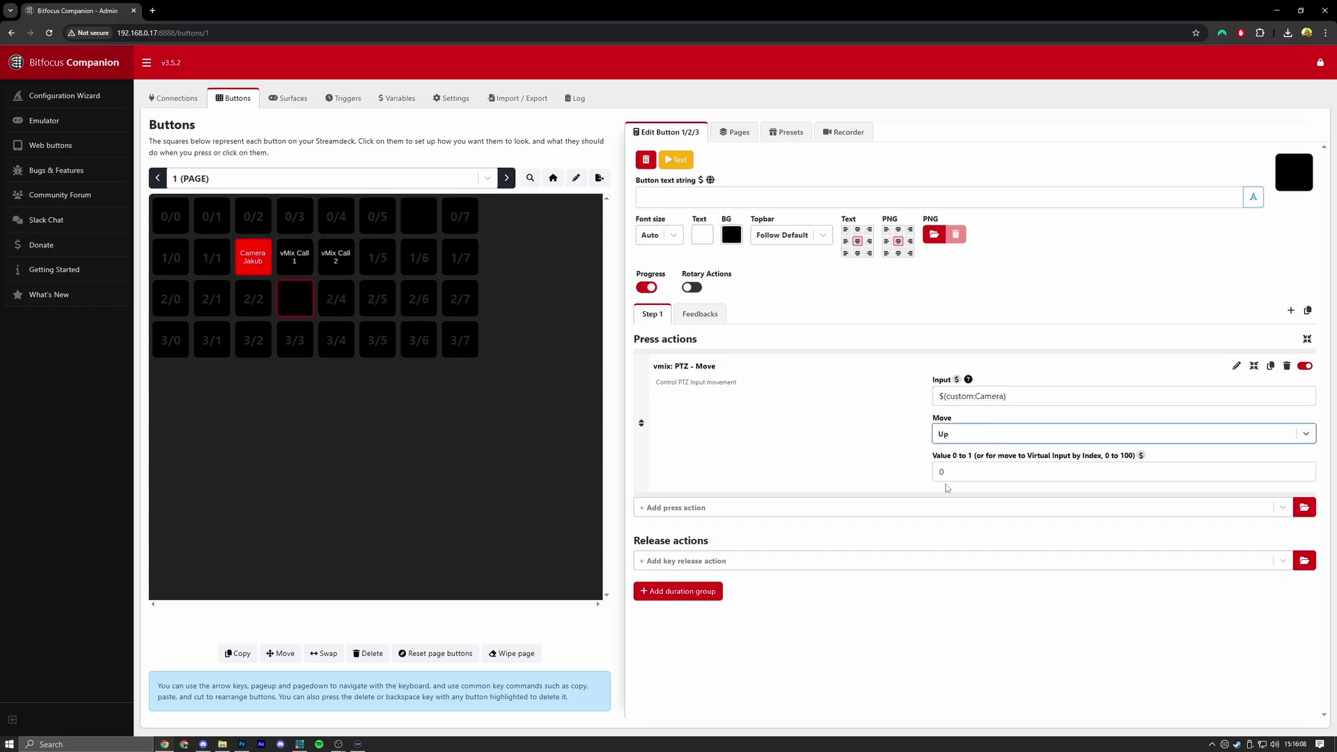
# Add a vMix PTZ - Move release action to the 2/3 button with input $(custom:Camera) and the move option Stop
pyautogui.click(695, 562)
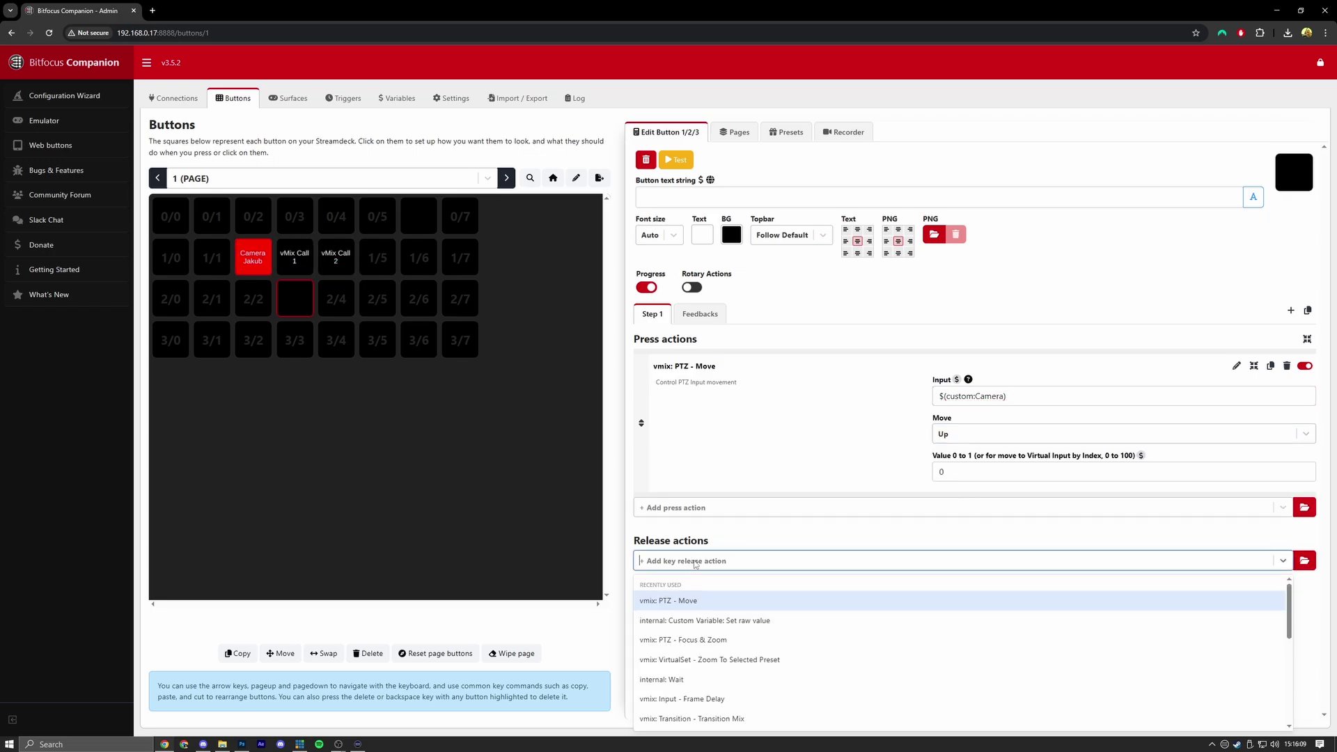
pyautogui.click(675, 602)
pyautogui.click(959, 628)
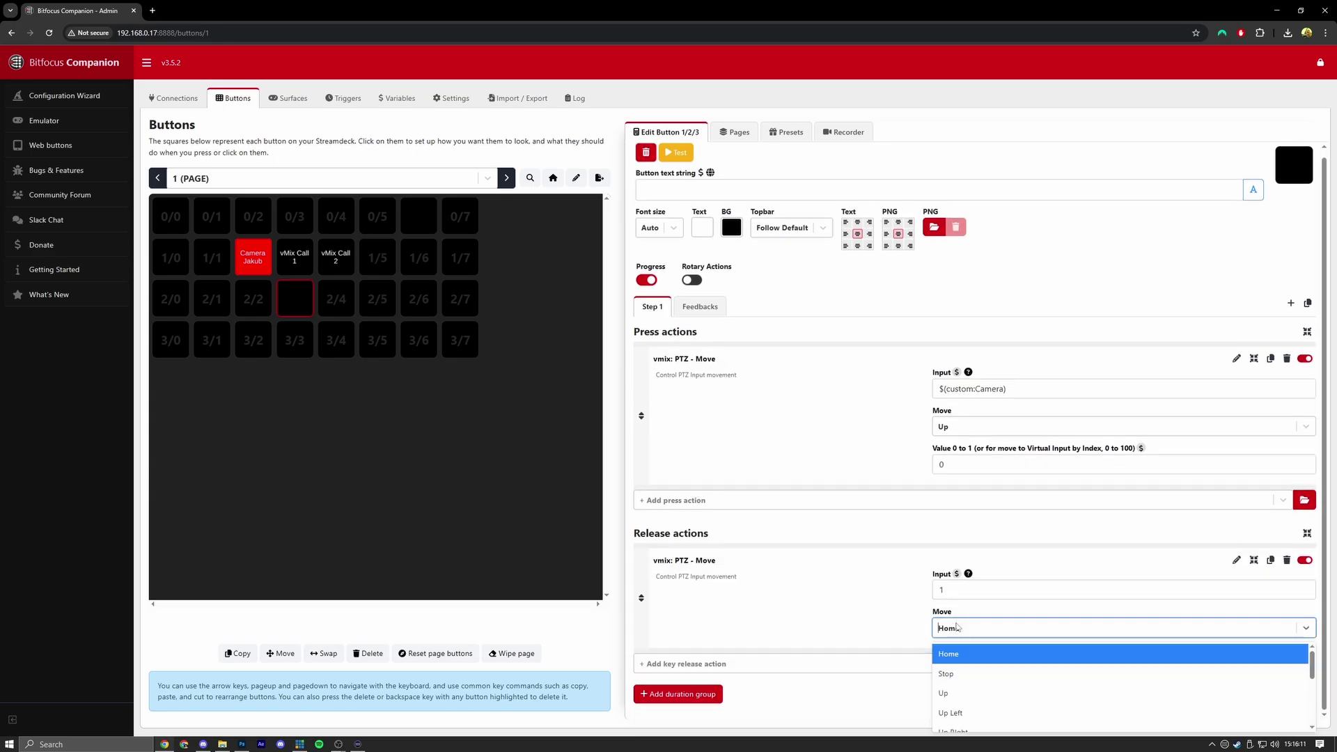
pyautogui.click(962, 674)
pyautogui.doubleClick(989, 585)
pyautogui.hotkey('ctrl', 'v')
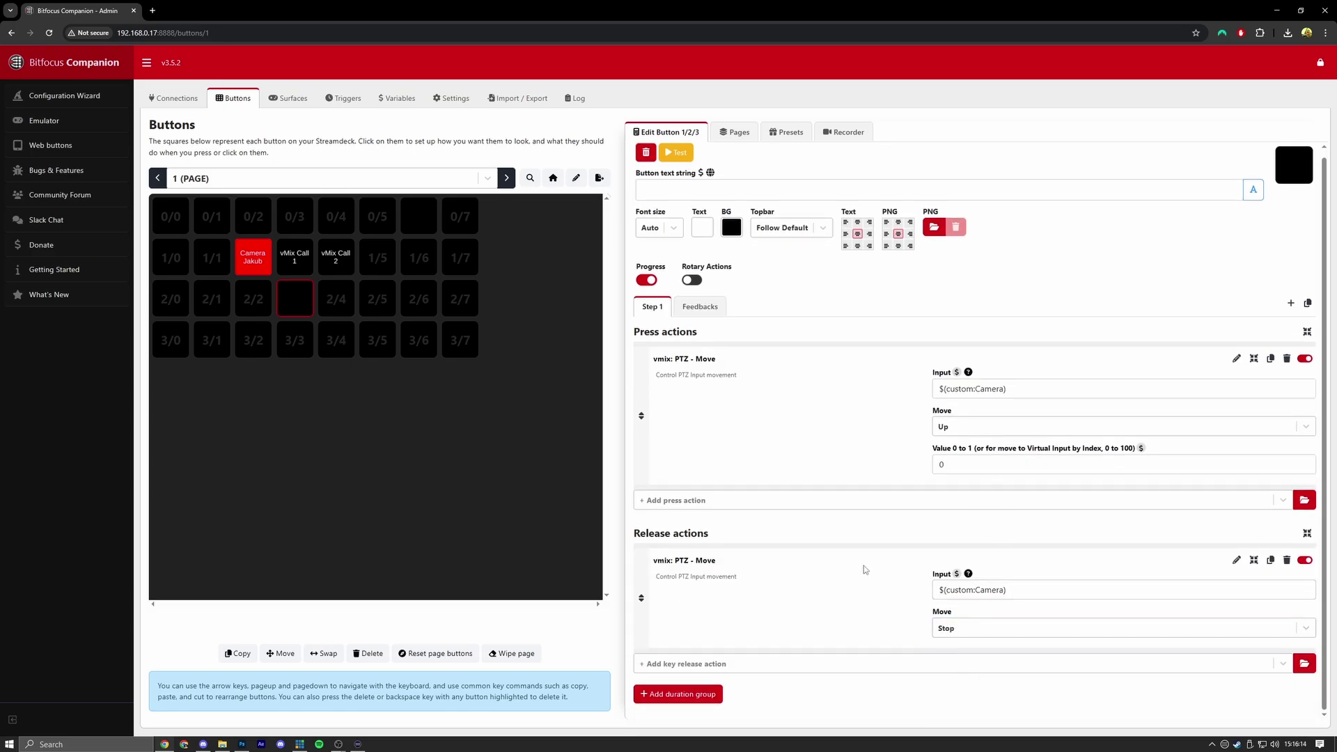
# Assign the UP.png image to the 2/3 button and copy the button to grid positions 3/3, 3/2 and 3/4
pyautogui.click(935, 228)
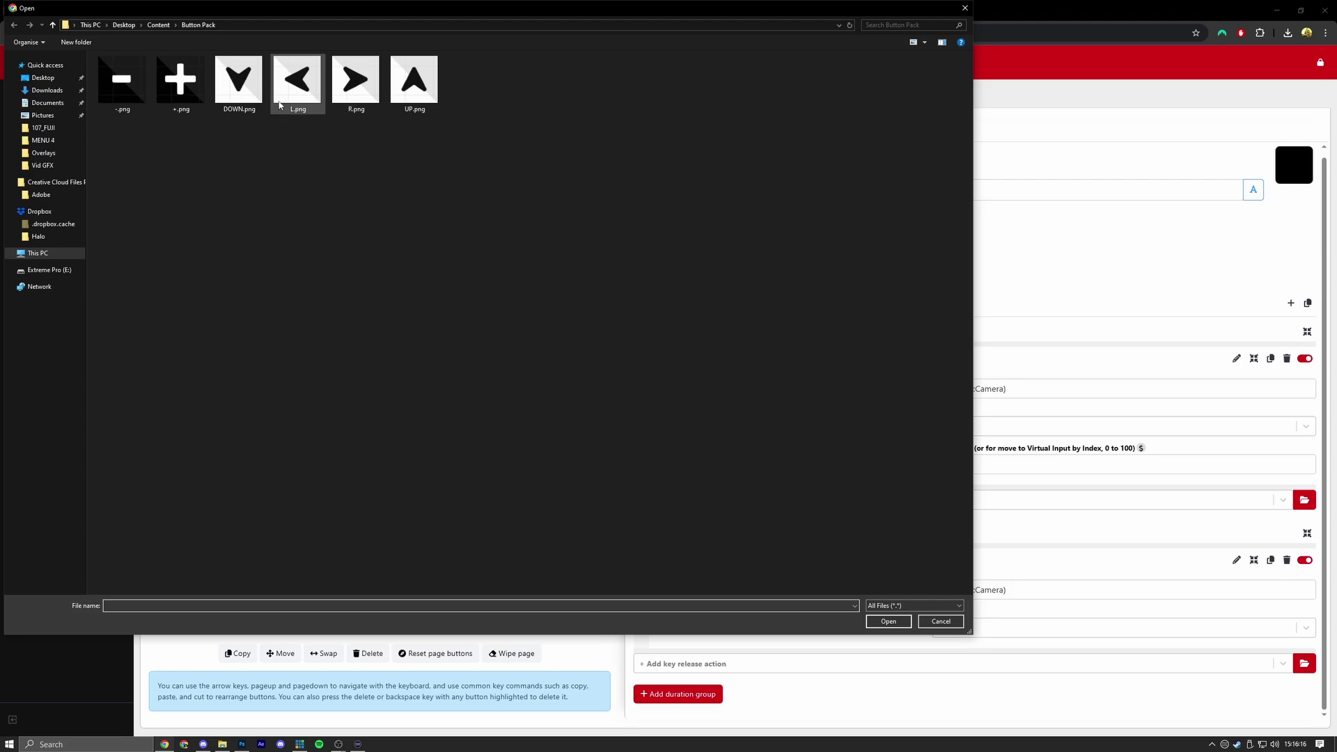
pyautogui.doubleClick(415, 80)
pyautogui.click(293, 341)
pyautogui.hotkey('ctrl', 'v')
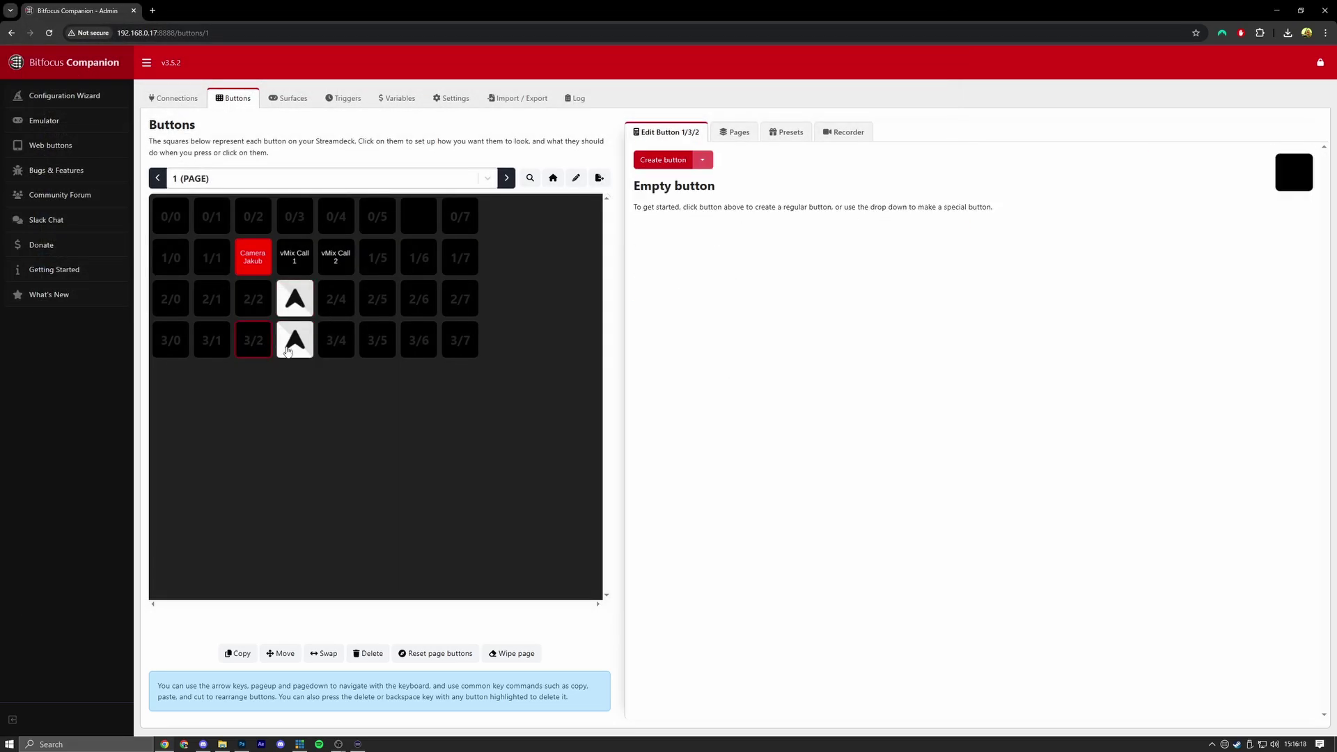
pyautogui.click(255, 341)
pyautogui.hotkey('ctrl', 'v')
pyautogui.hotkey('ctrl', 'v')
# Give the 3/2 button the L.png image and set its press action's move direction to Left
pyautogui.click(932, 236)
pyautogui.doubleClick(299, 82)
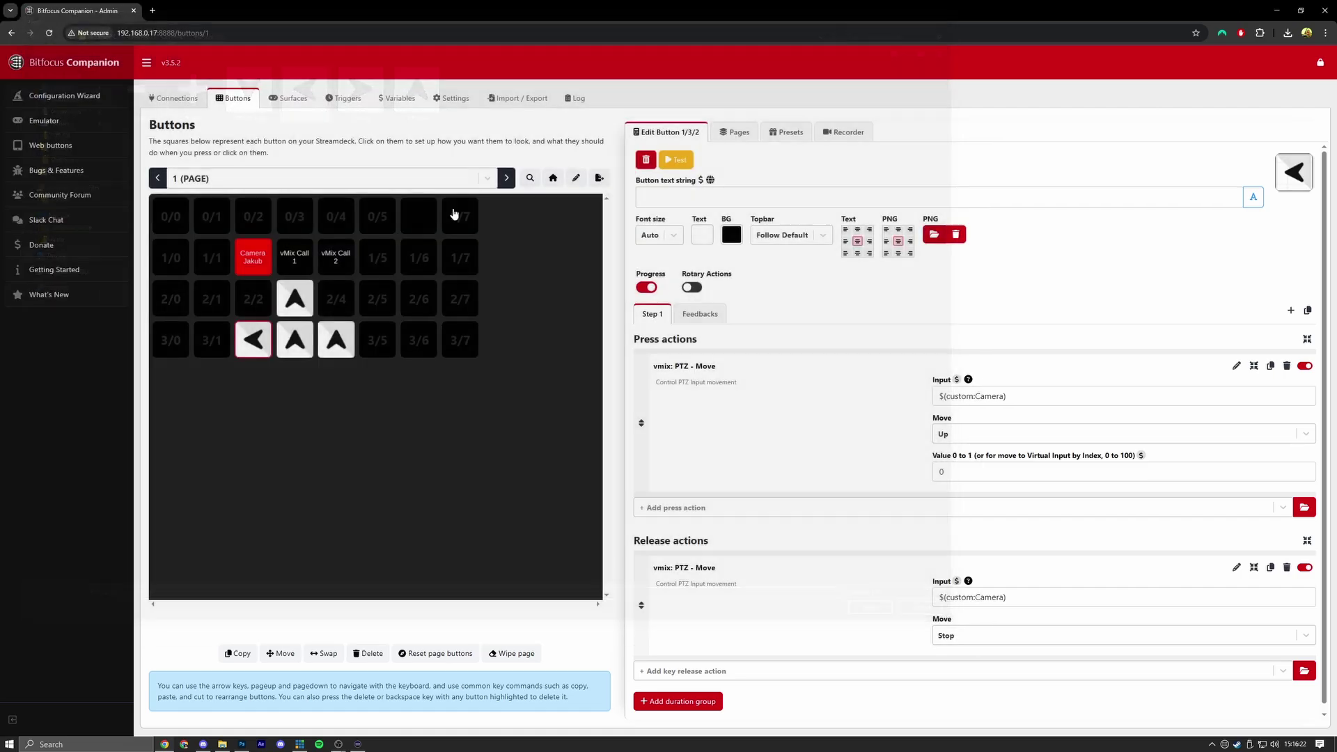
pyautogui.click(939, 430)
pyautogui.click(956, 555)
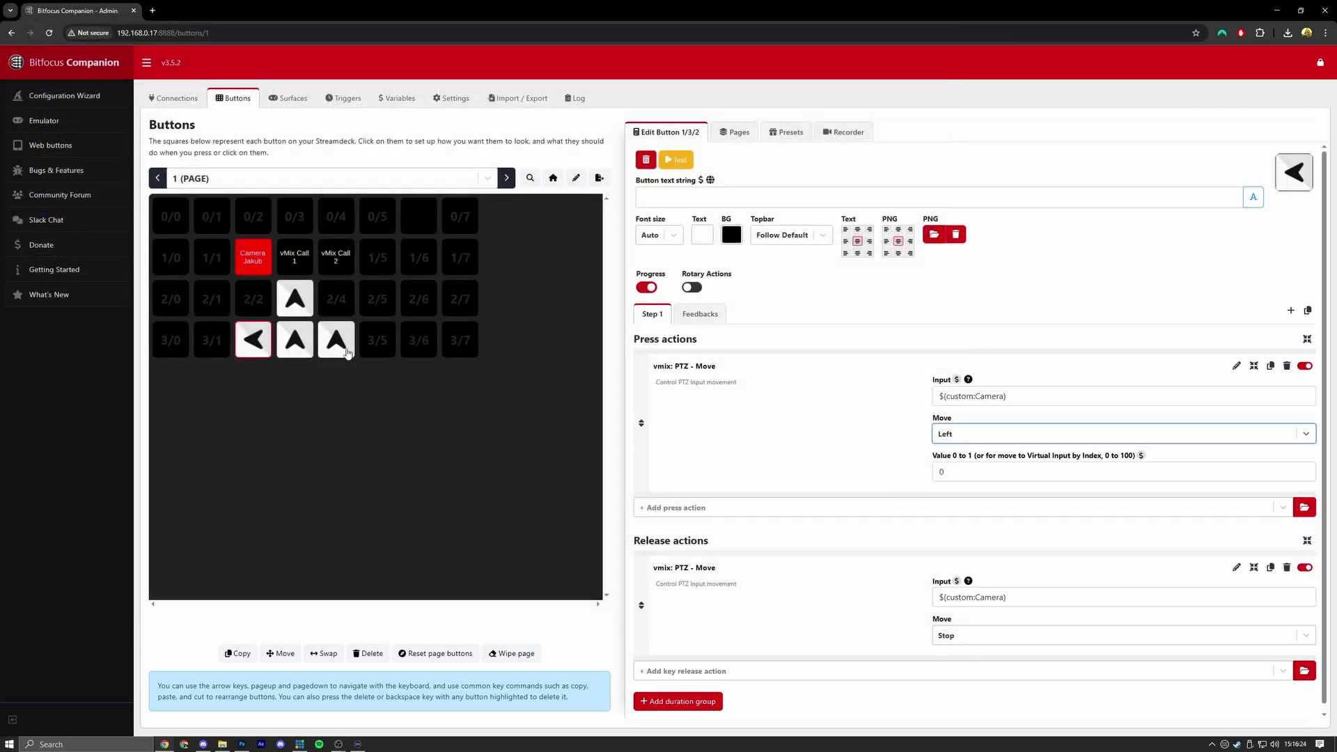
# Give the 3/4 button the R.png image and set its press action's move direction to Right
pyautogui.click(340, 341)
pyautogui.click(934, 235)
pyautogui.doubleClick(355, 82)
pyautogui.click(991, 436)
pyautogui.click(920, 556)
# Give the 3/3 button the DOWN.png image and set its press action's move direction to Down
pyautogui.click(300, 351)
pyautogui.click(934, 234)
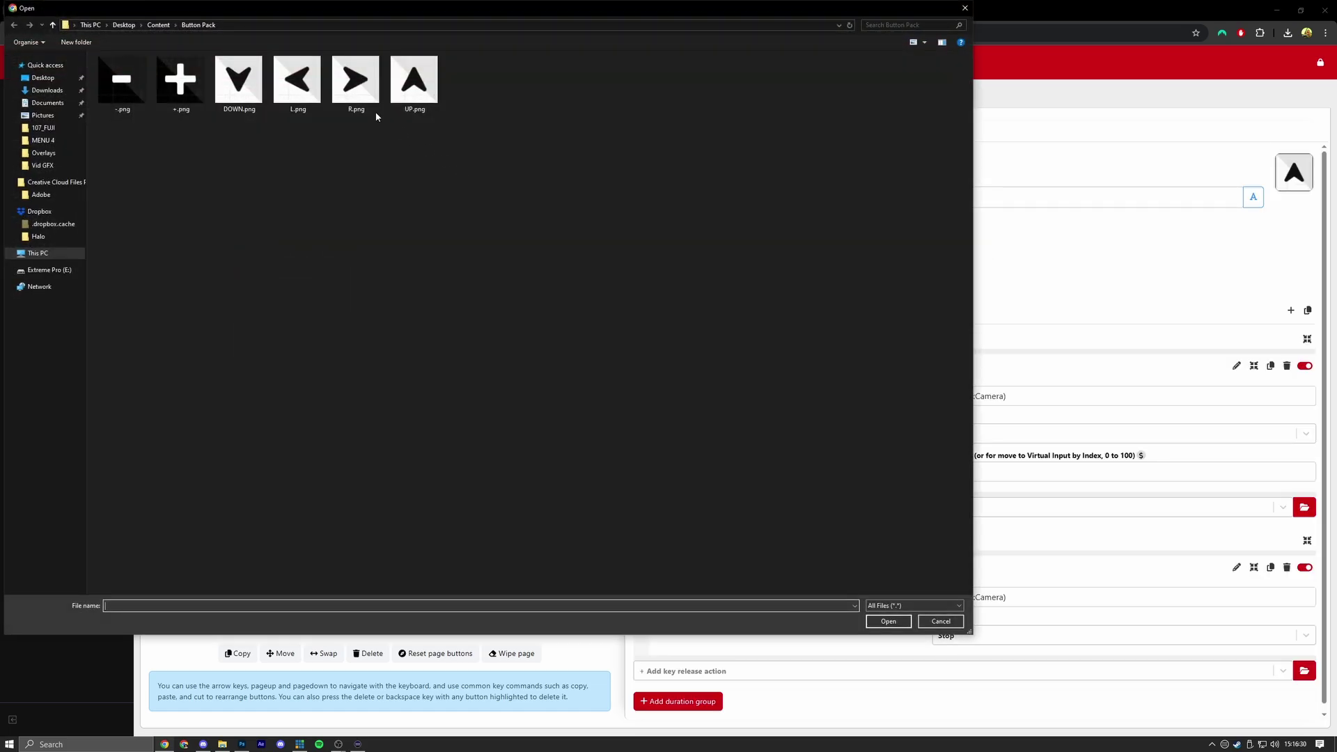
pyautogui.doubleClick(239, 82)
pyautogui.click(1115, 434)
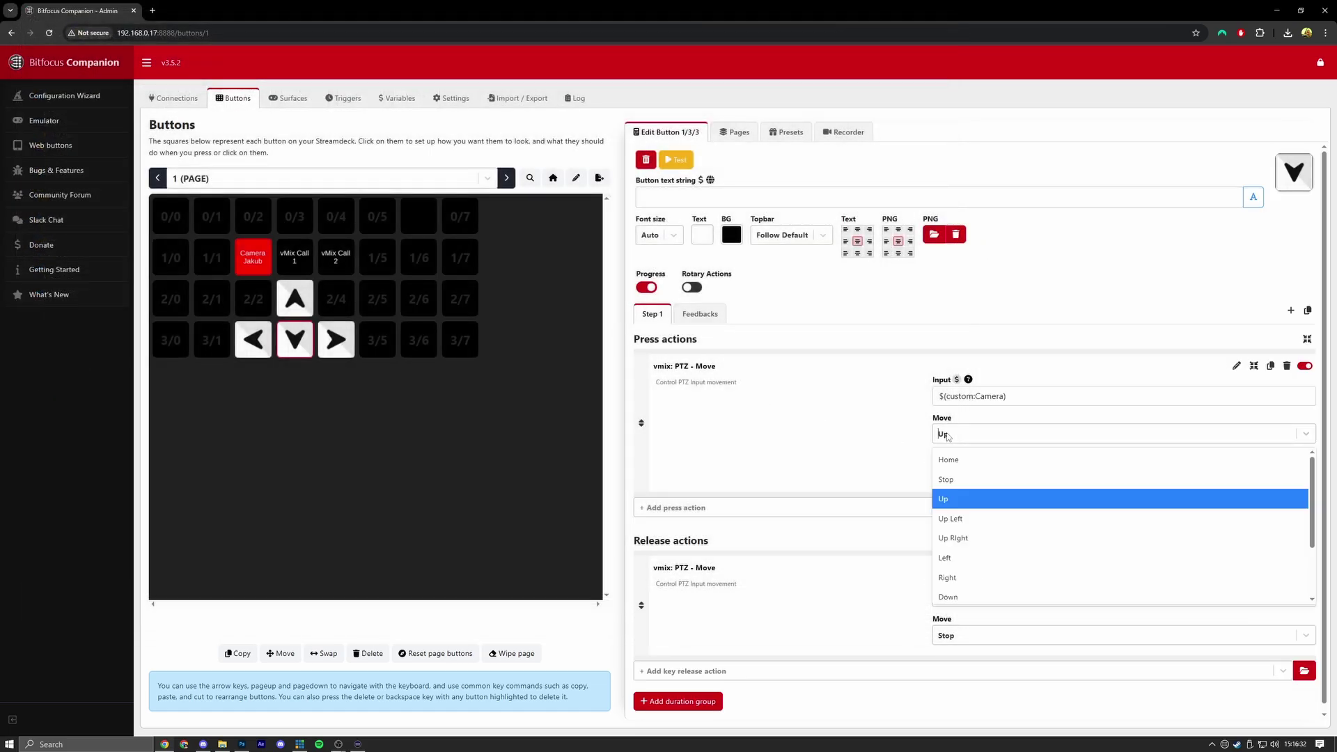
pyautogui.click(969, 591)
# Set the press action's PTZ move value of the arrow buttons to 0.05
pyautogui.click(290, 286)
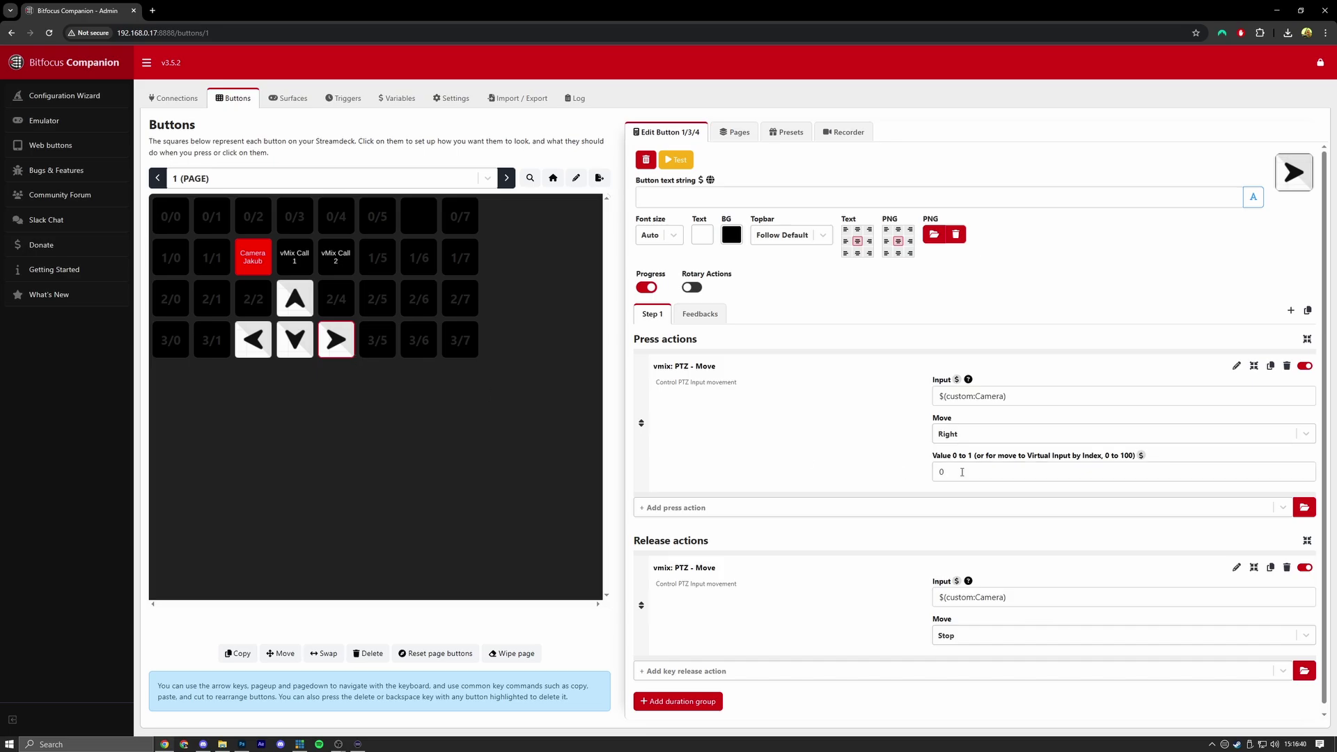
pyautogui.click(295, 340)
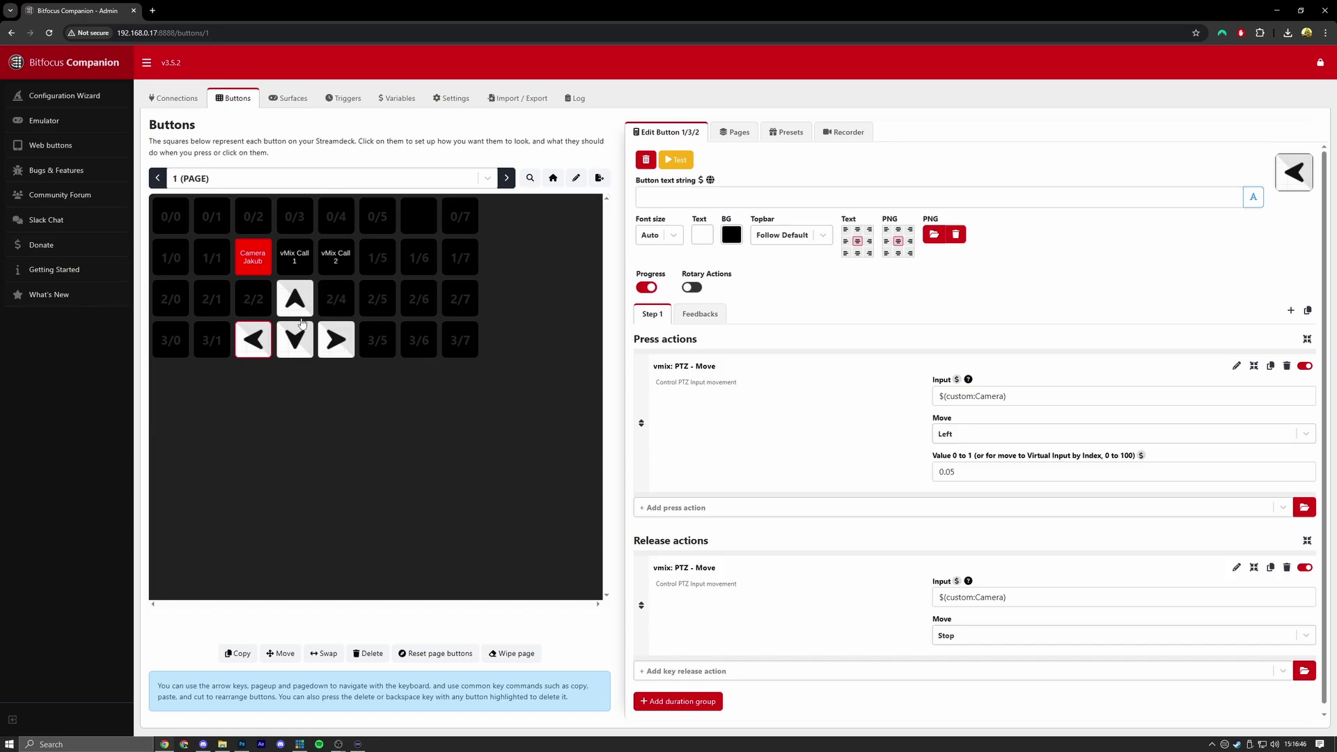
# Create a regular button at grid position 2/2 and add a vMix PTZ - Focus & Zoom press action
pyautogui.click(253, 301)
pyautogui.click(662, 160)
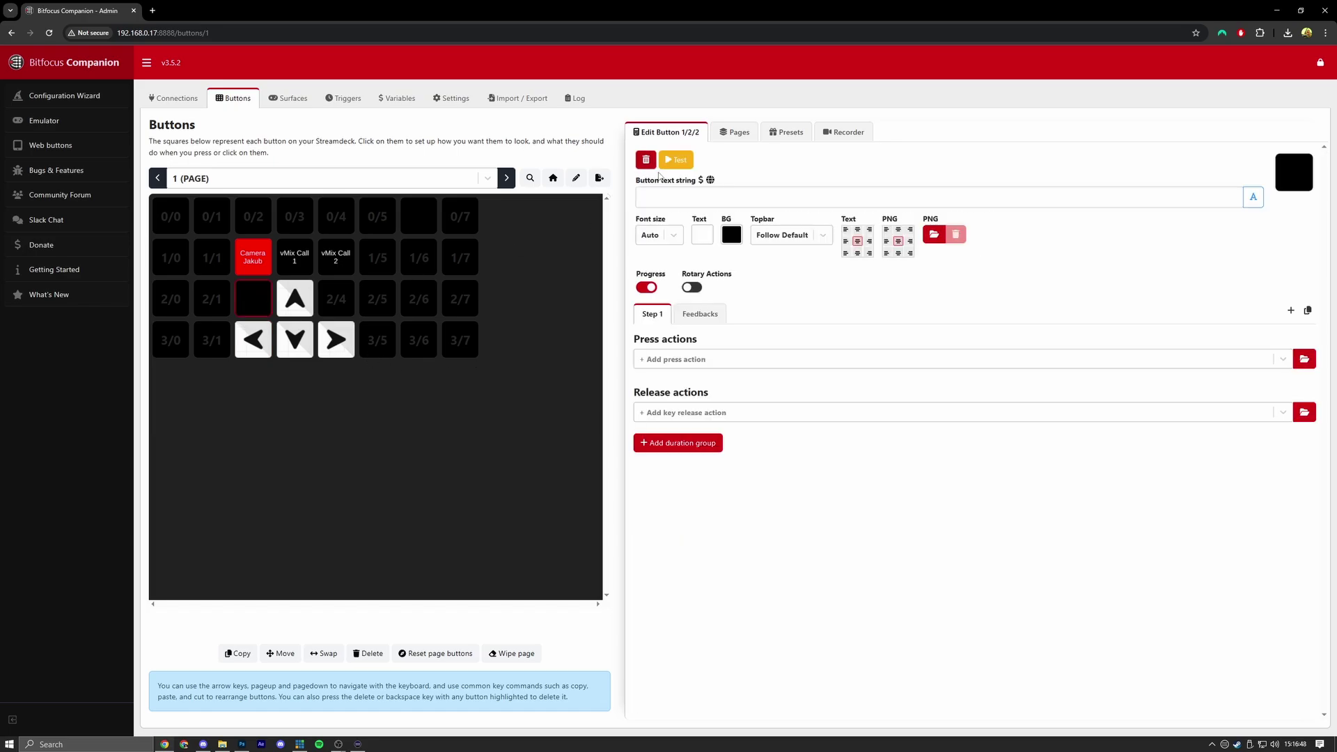
pyautogui.click(686, 360)
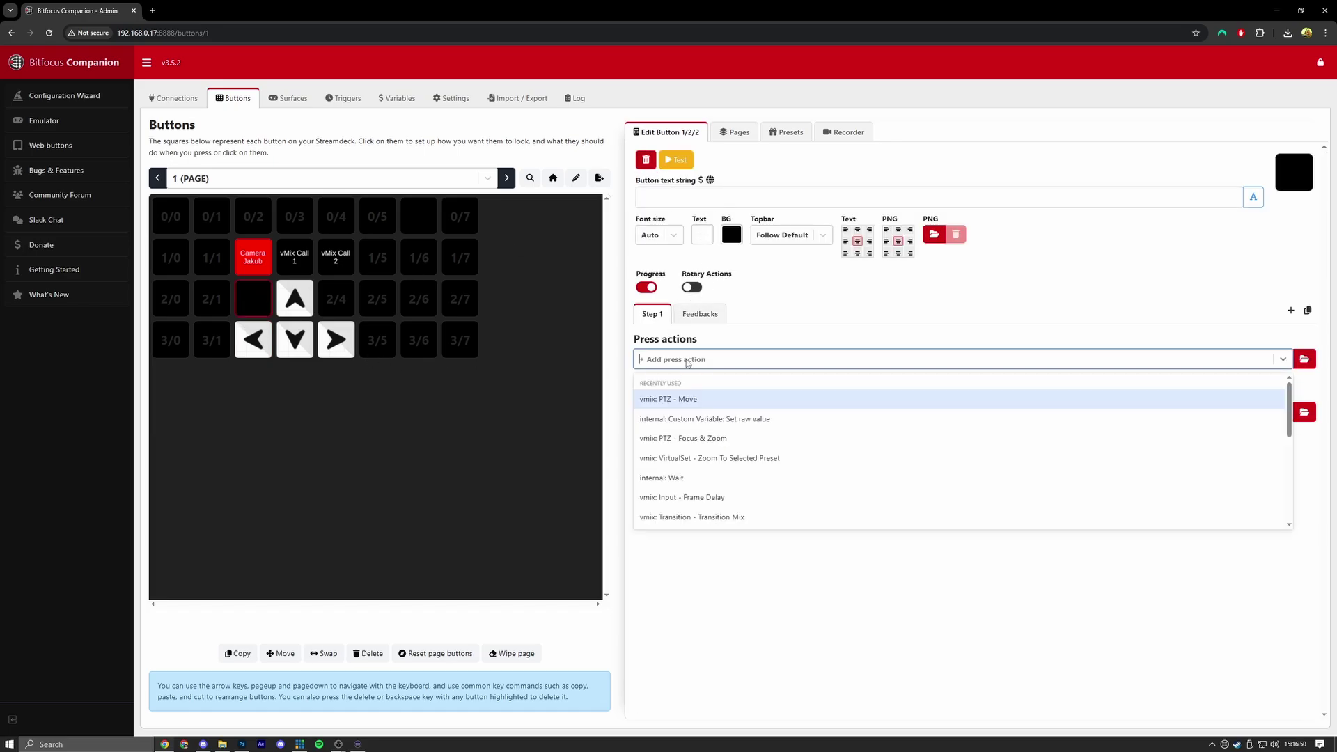
pyautogui.write('PTZ')
pyautogui.click(703, 405)
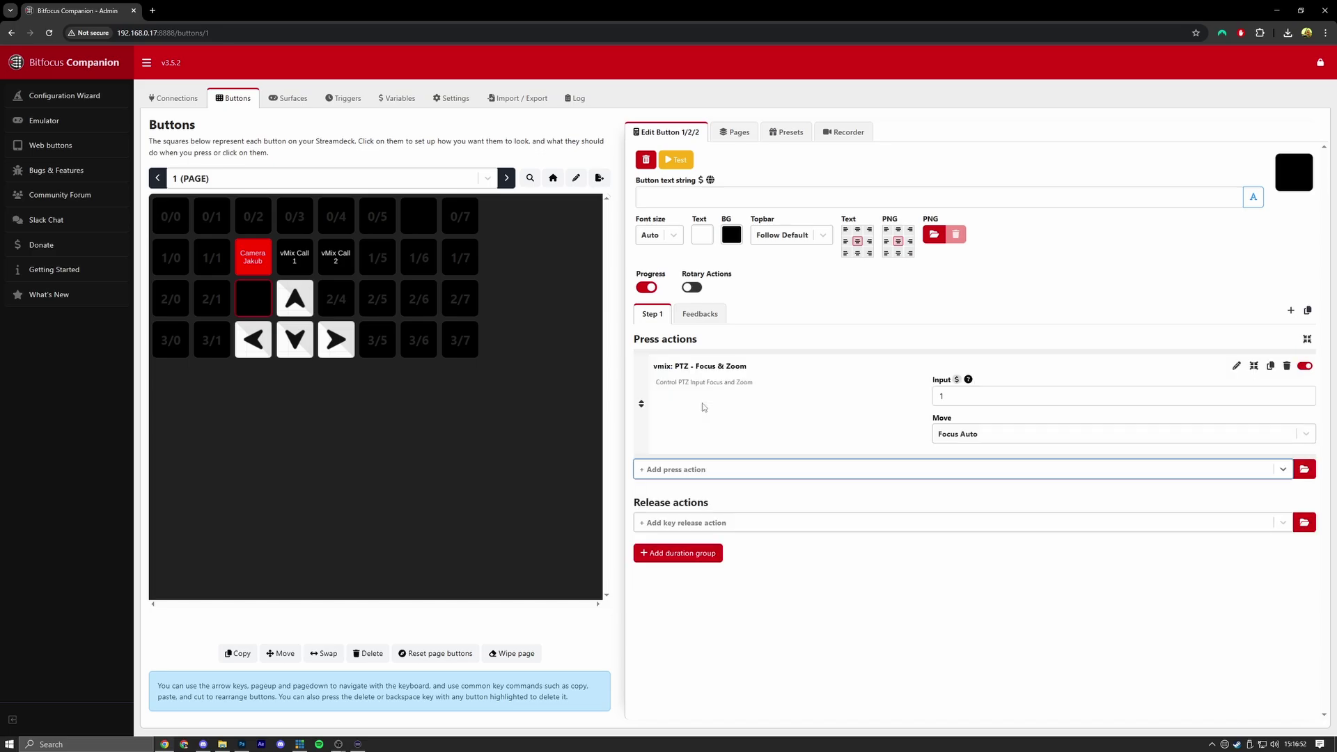
# Copy $(custom:Camera) from the down button into the 2/2 press action's input and set its move option to Zoom Out
pyautogui.click(295, 339)
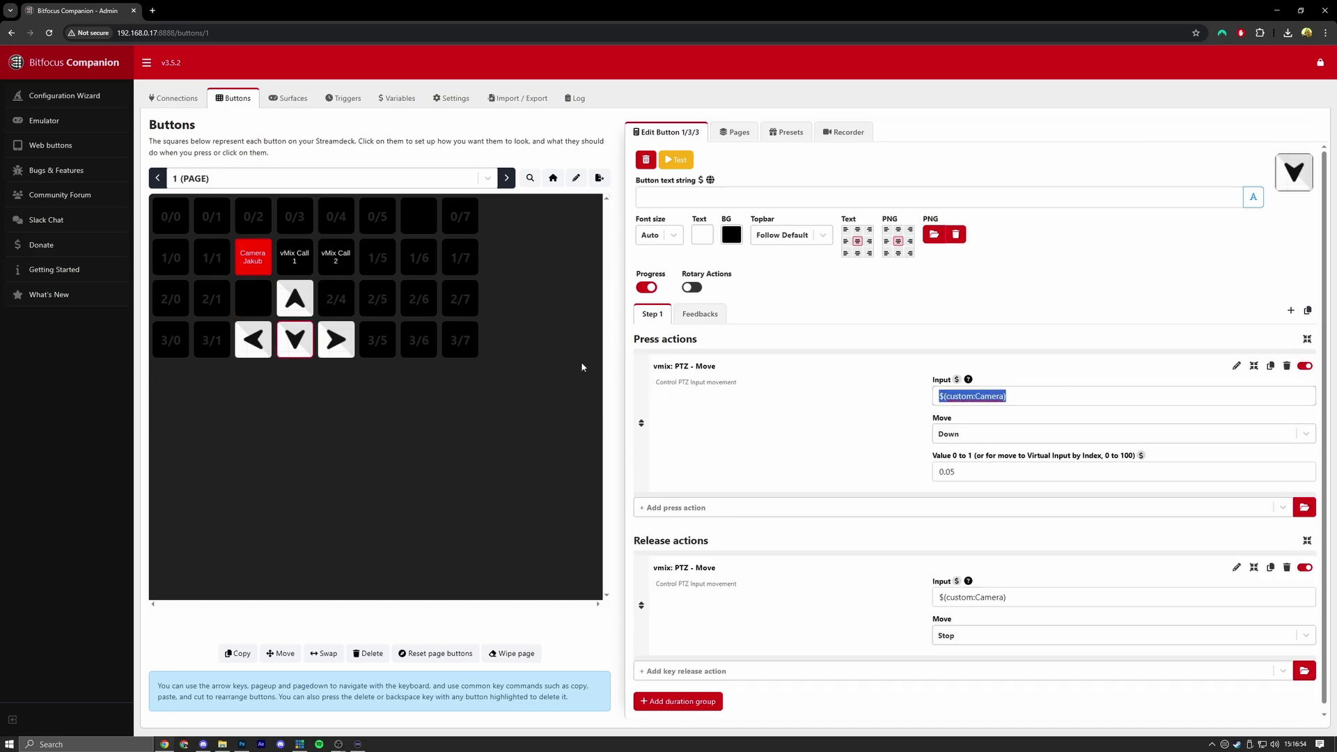
pyautogui.click(269, 312)
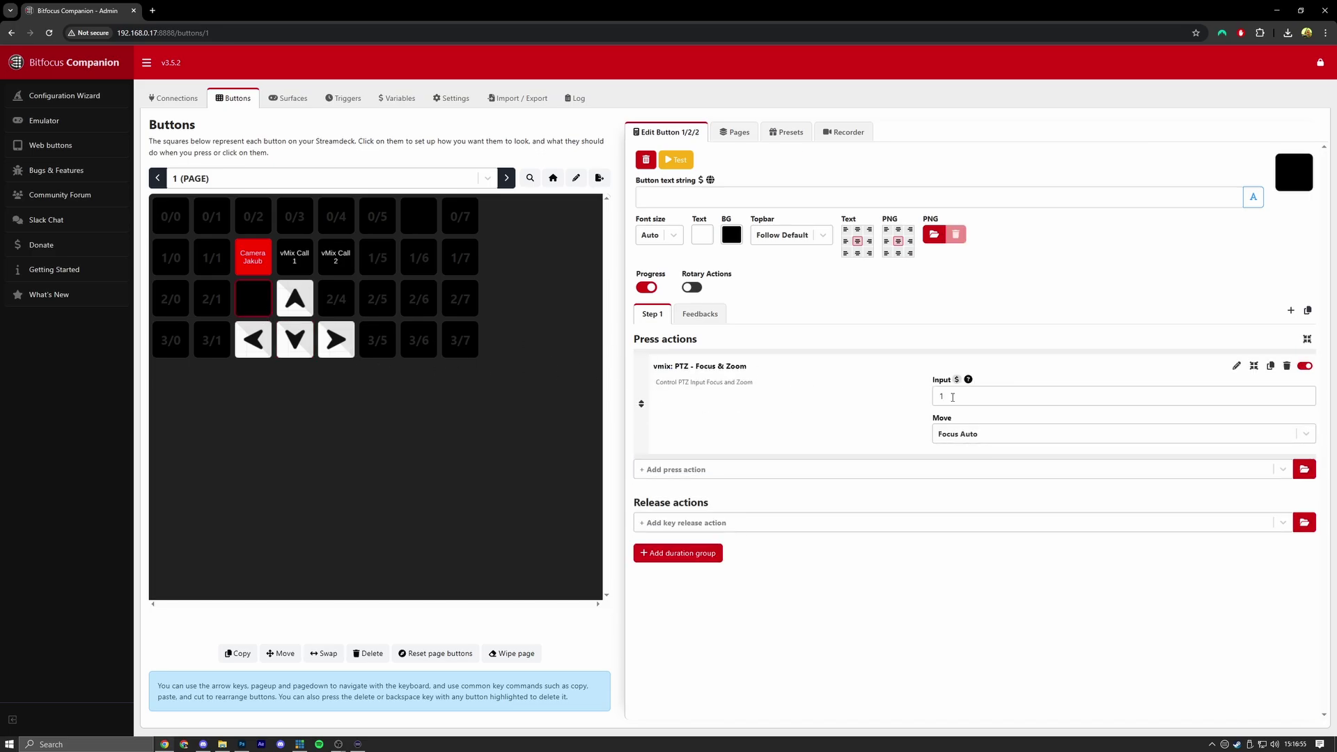
pyautogui.click(973, 434)
pyautogui.click(977, 578)
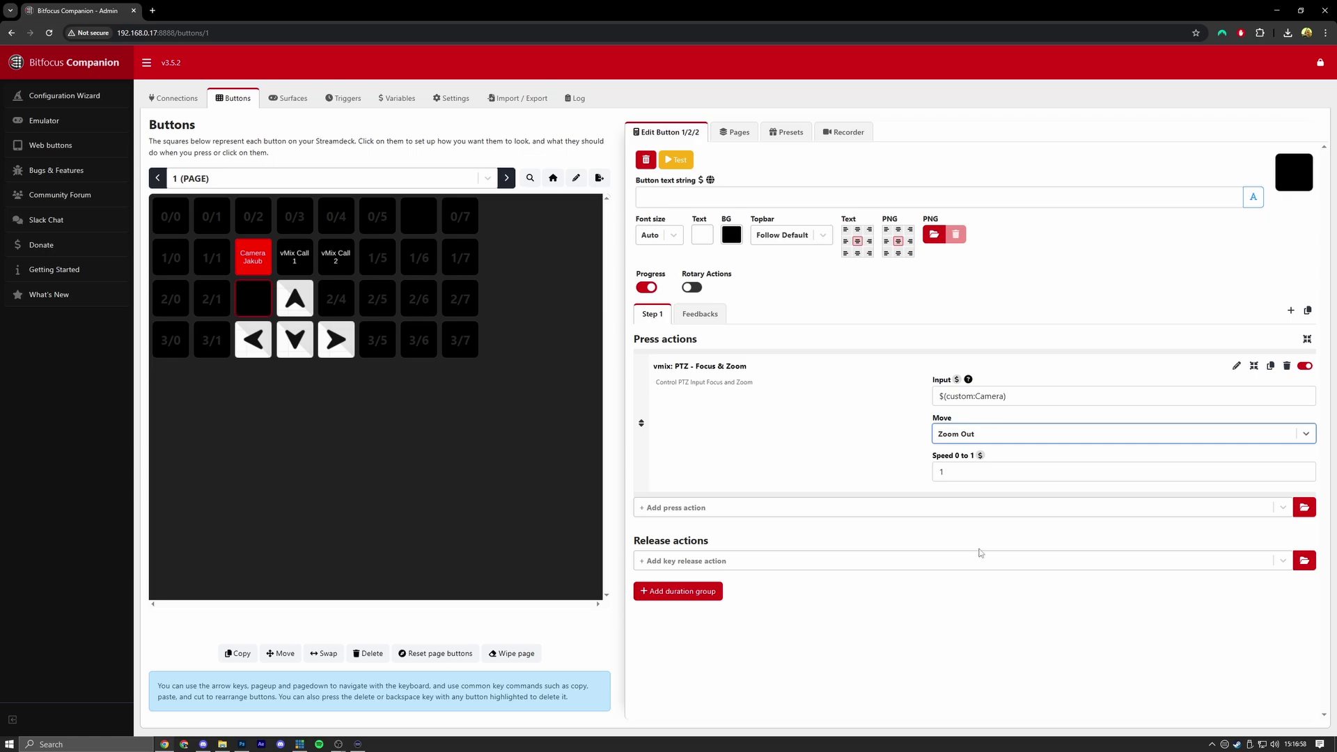
# Add a PTZ - Focus & Zoom release action to the 2/2 button with input $(custom:Camera) and the move option Zoom Out
pyautogui.click(713, 562)
pyautogui.click(713, 601)
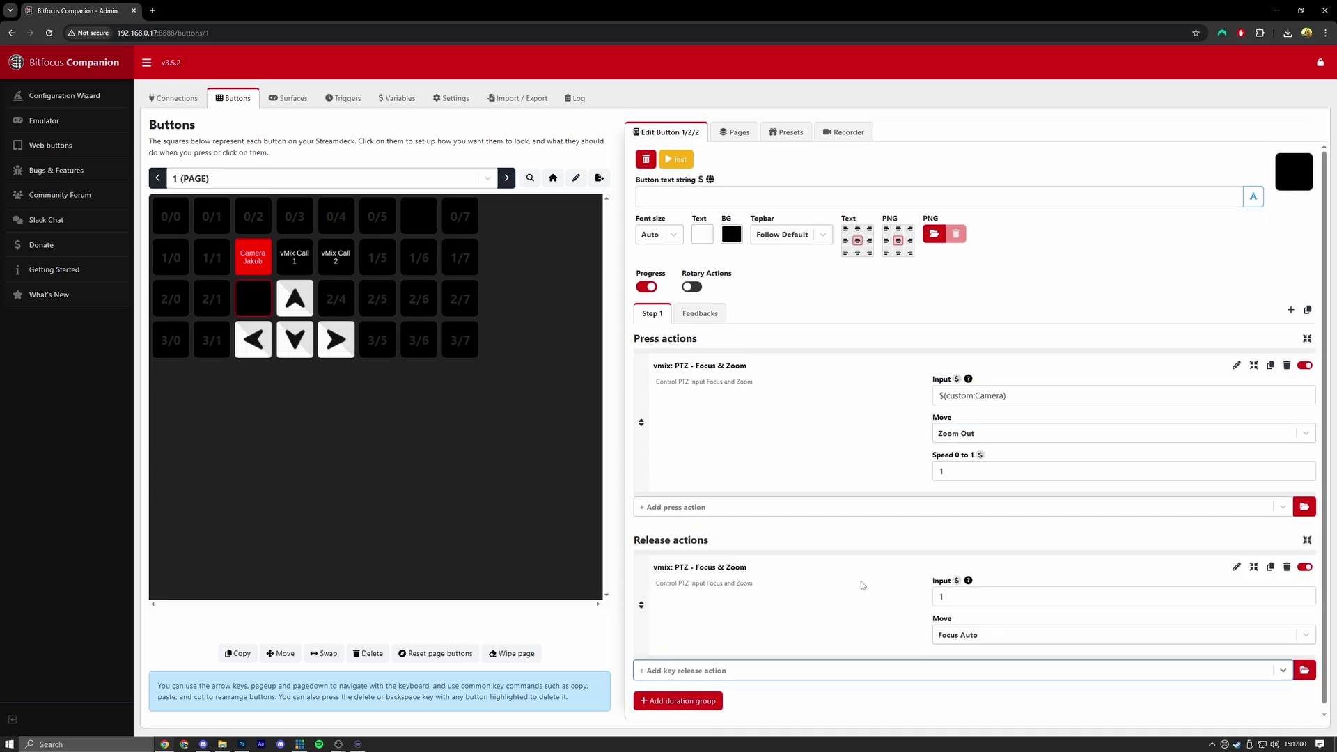
pyautogui.click(976, 628)
pyautogui.scroll(-2, 974, 689)
pyautogui.click(970, 666)
pyautogui.click(975, 628)
pyautogui.scroll(-2, 975, 696)
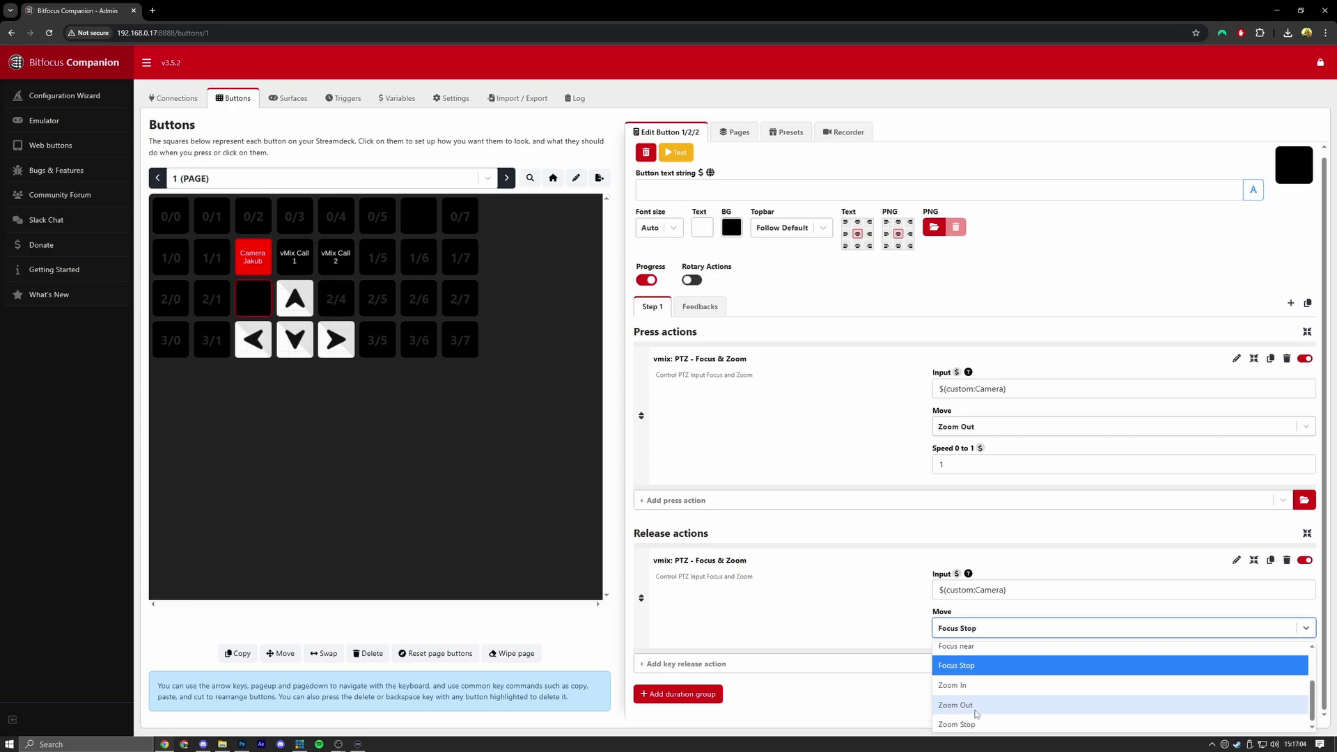
pyautogui.click(978, 696)
# Assign the -.png image to the 2/2 button and set its press action's zoom speed to 0.05
pyautogui.click(928, 227)
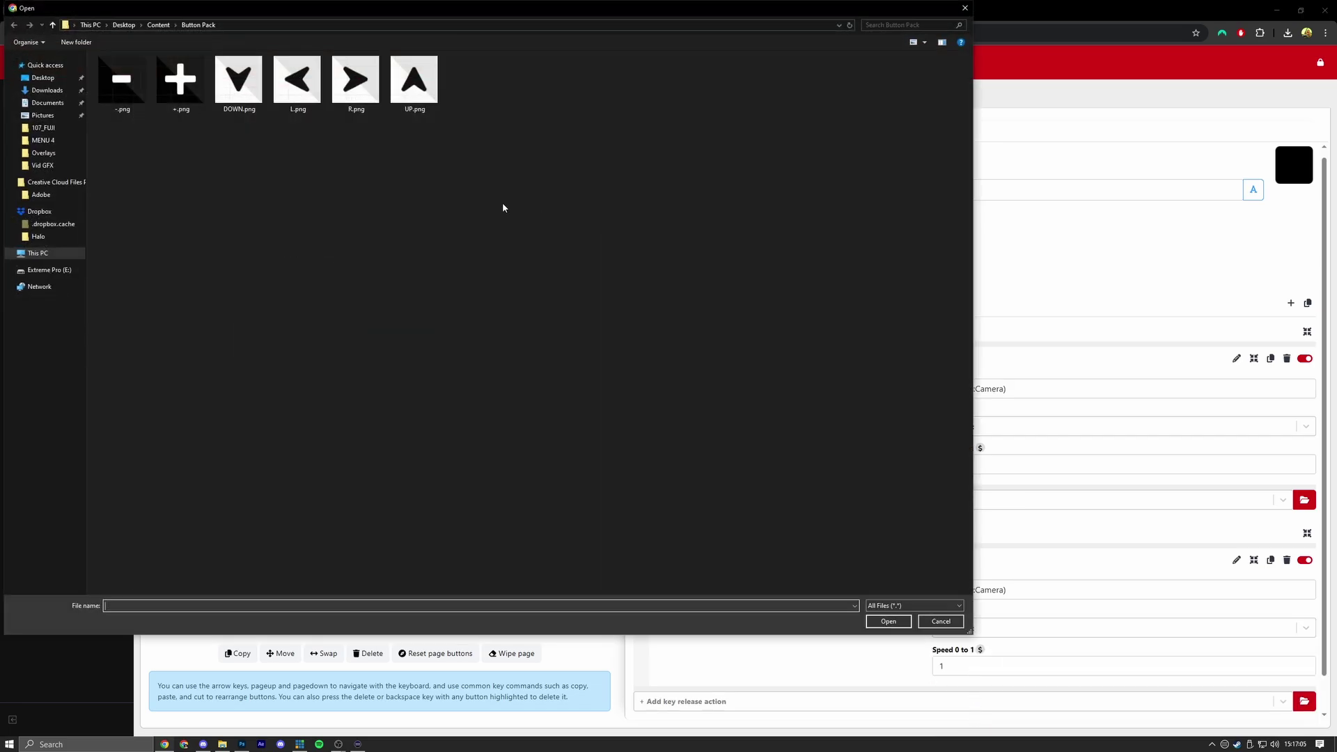
pyautogui.doubleClick(124, 81)
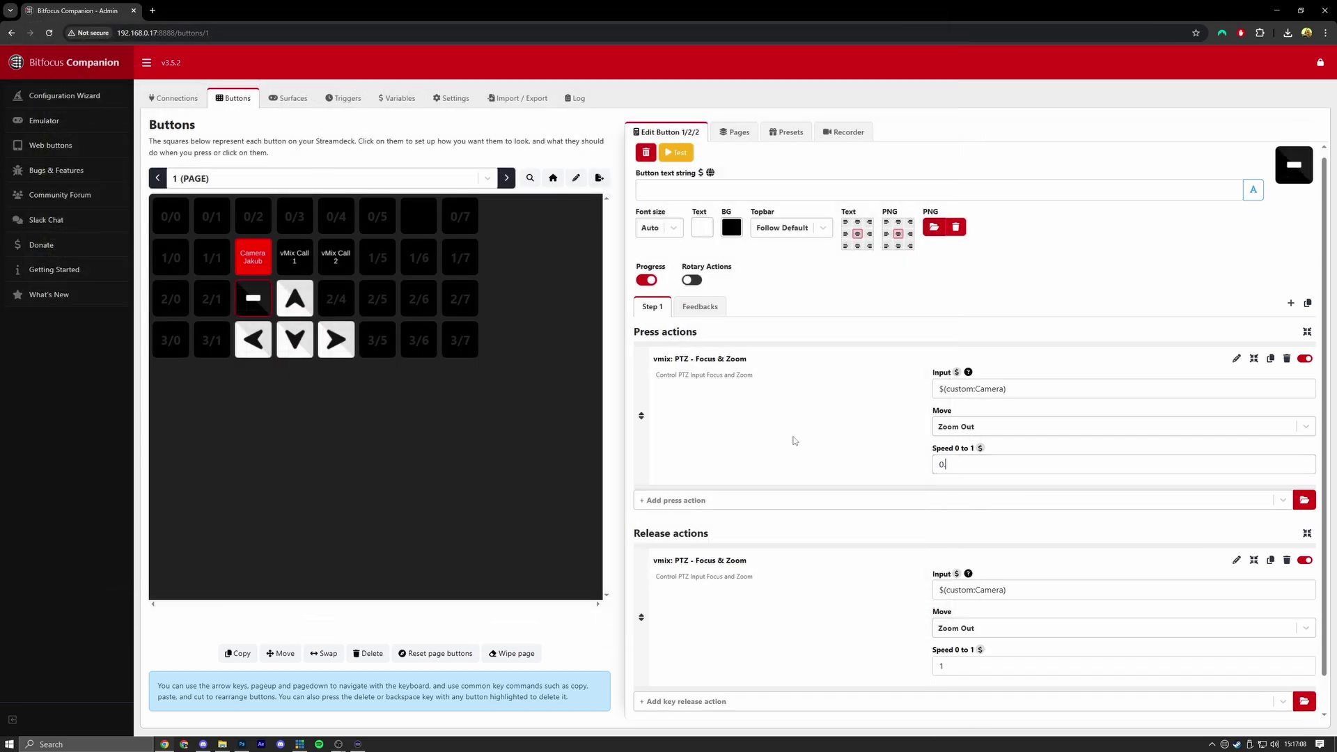
# Copy the zoom-out button to grid position 2/4 and set the copy's press action to Zoom In
pyautogui.click(335, 299)
pyautogui.hotkey('ctrl', 'v')
pyautogui.click(967, 434)
pyautogui.click(967, 551)
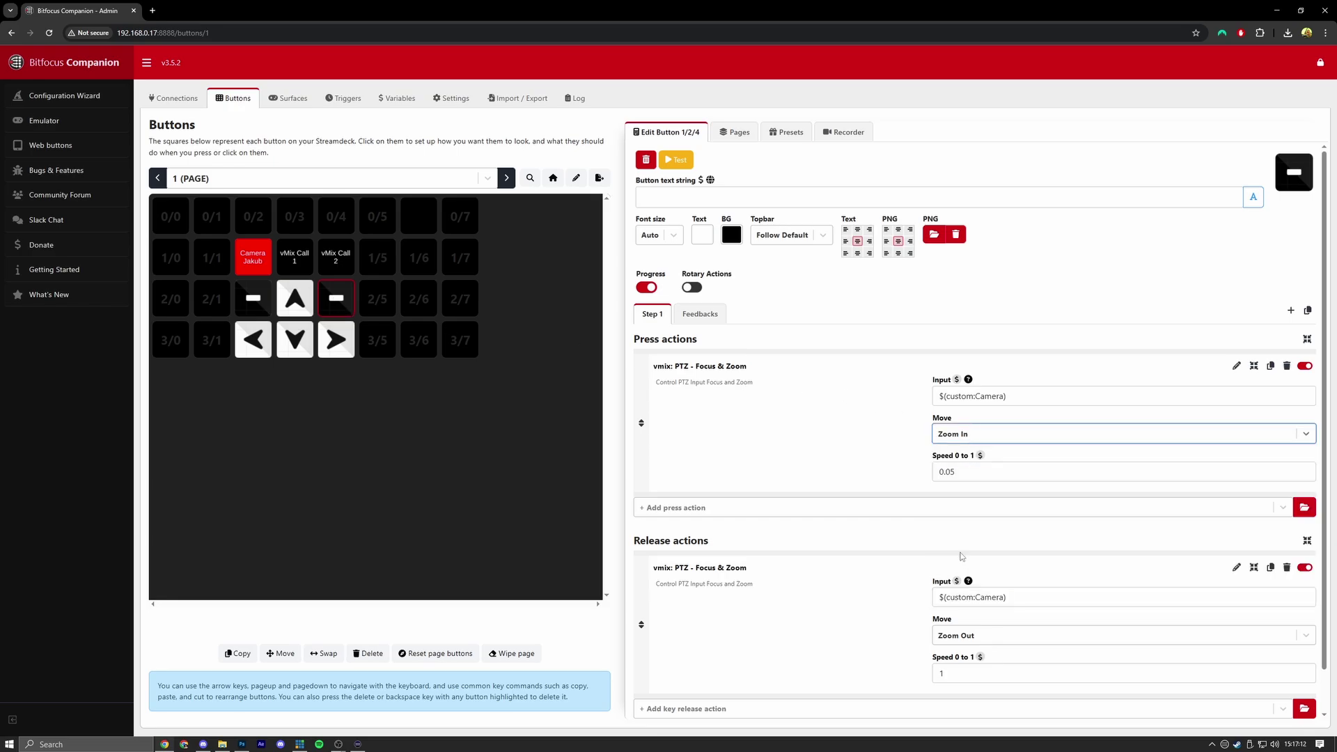
# Give the 2/4 button the +.png image and set its release action's move option to Zoom Stop
pyautogui.click(937, 236)
pyautogui.click(179, 80)
pyautogui.click(890, 620)
pyautogui.click(969, 594)
pyautogui.scroll(-2, 975, 668)
pyautogui.click(962, 725)
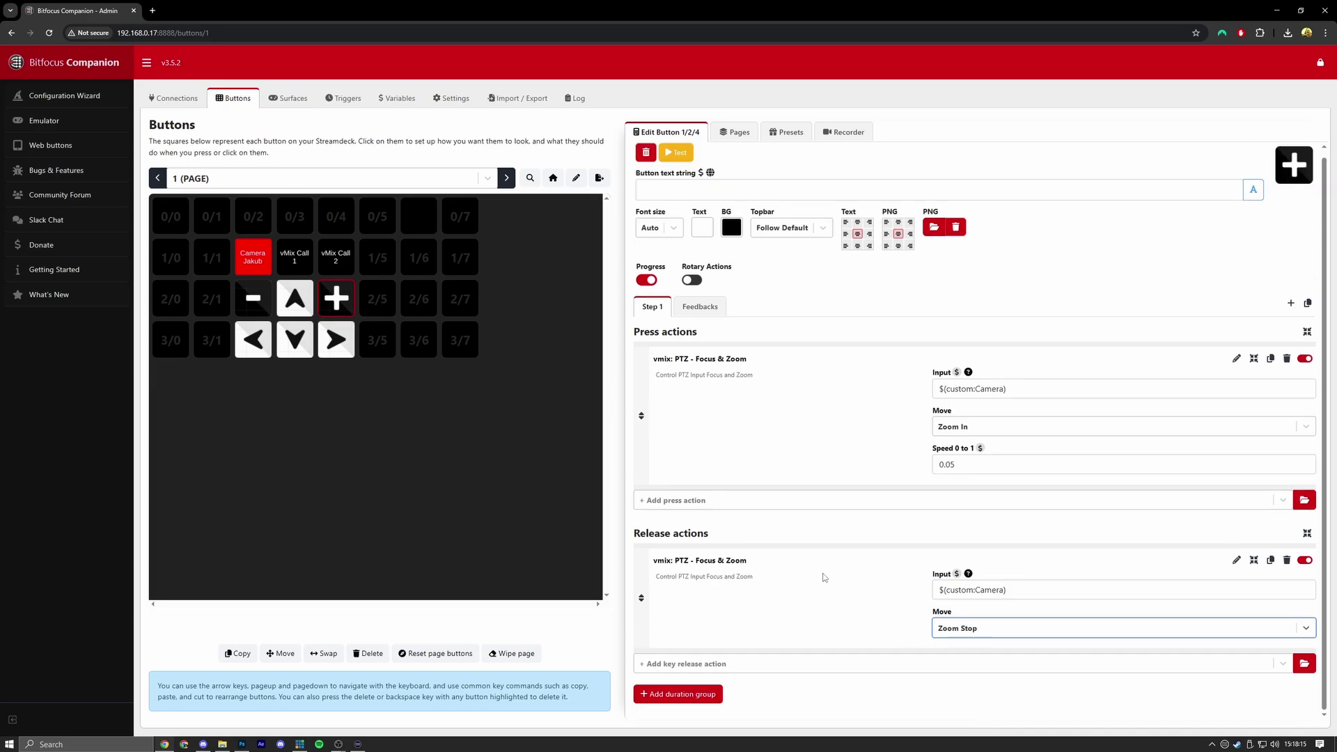
# Open the move options of the release action on the zoom-out button at grid position 2/2
pyautogui.click(268, 308)
pyautogui.click(976, 629)
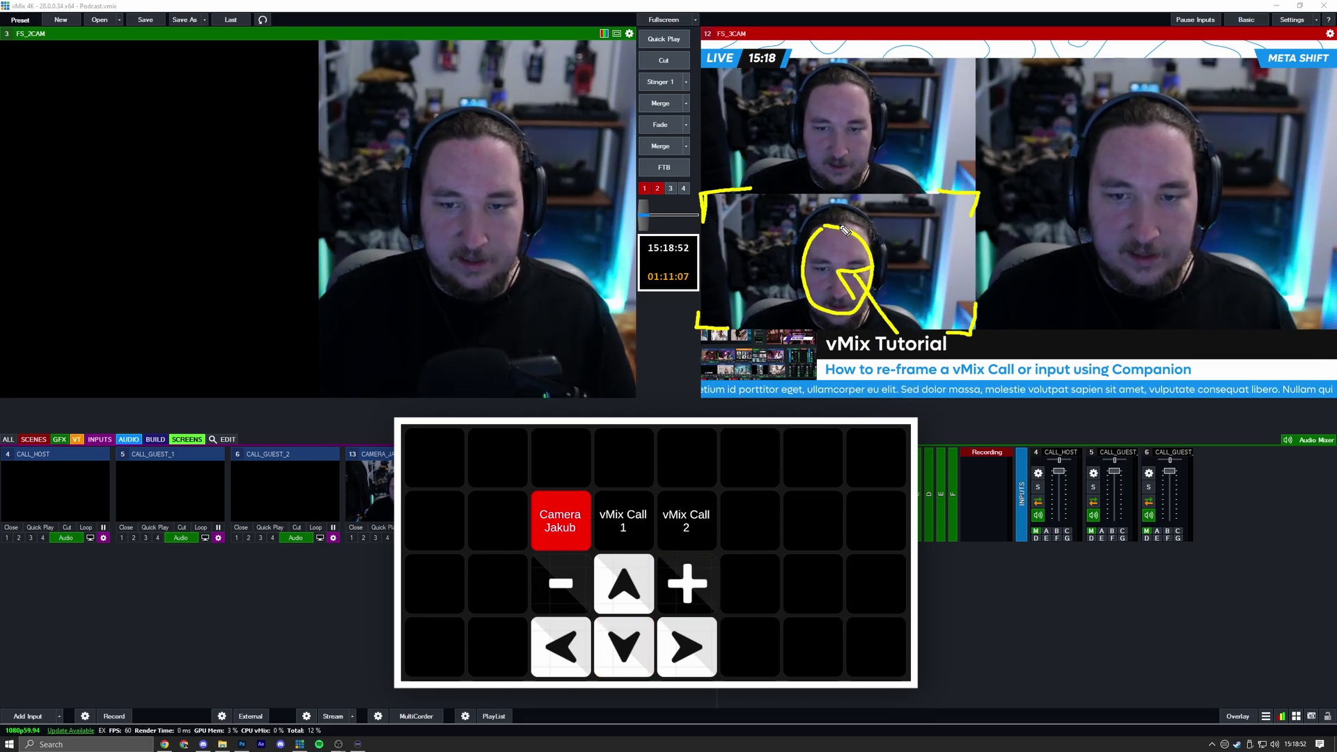
pyautogui.press('Escape')
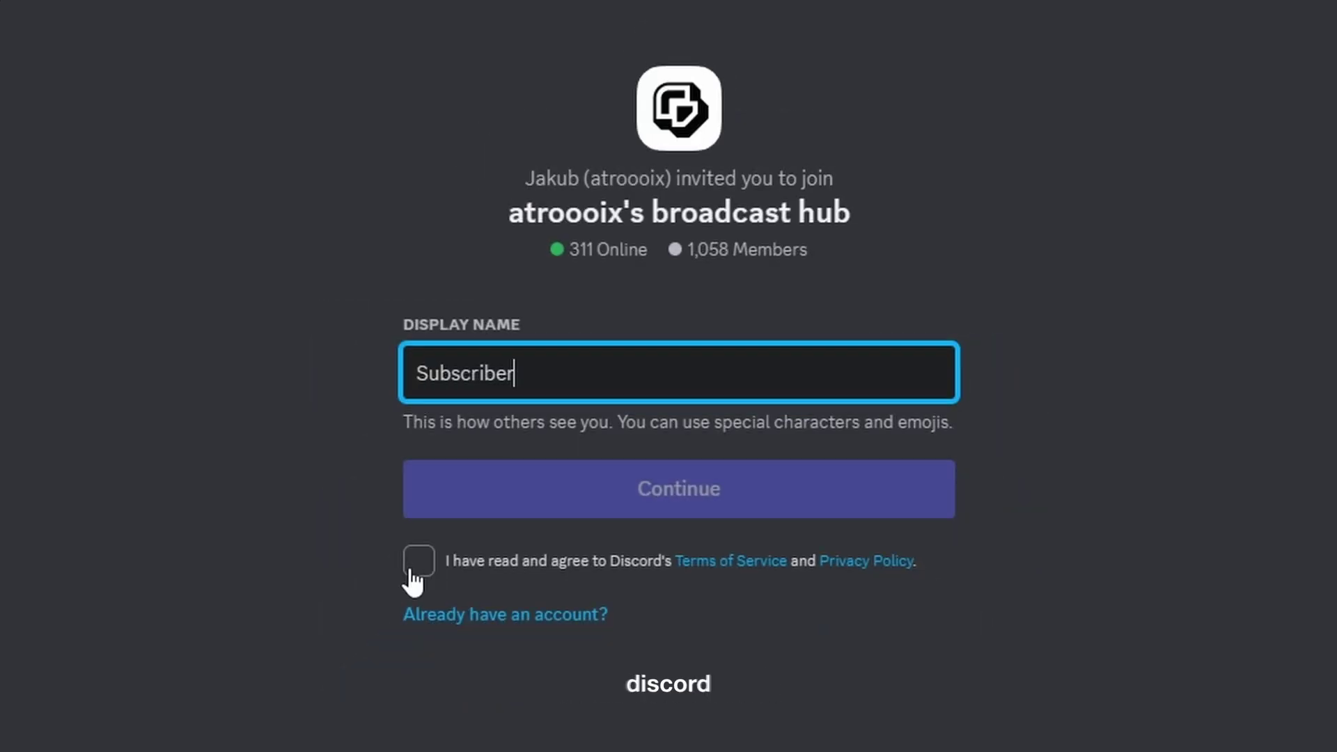
pyautogui.click(416, 571)
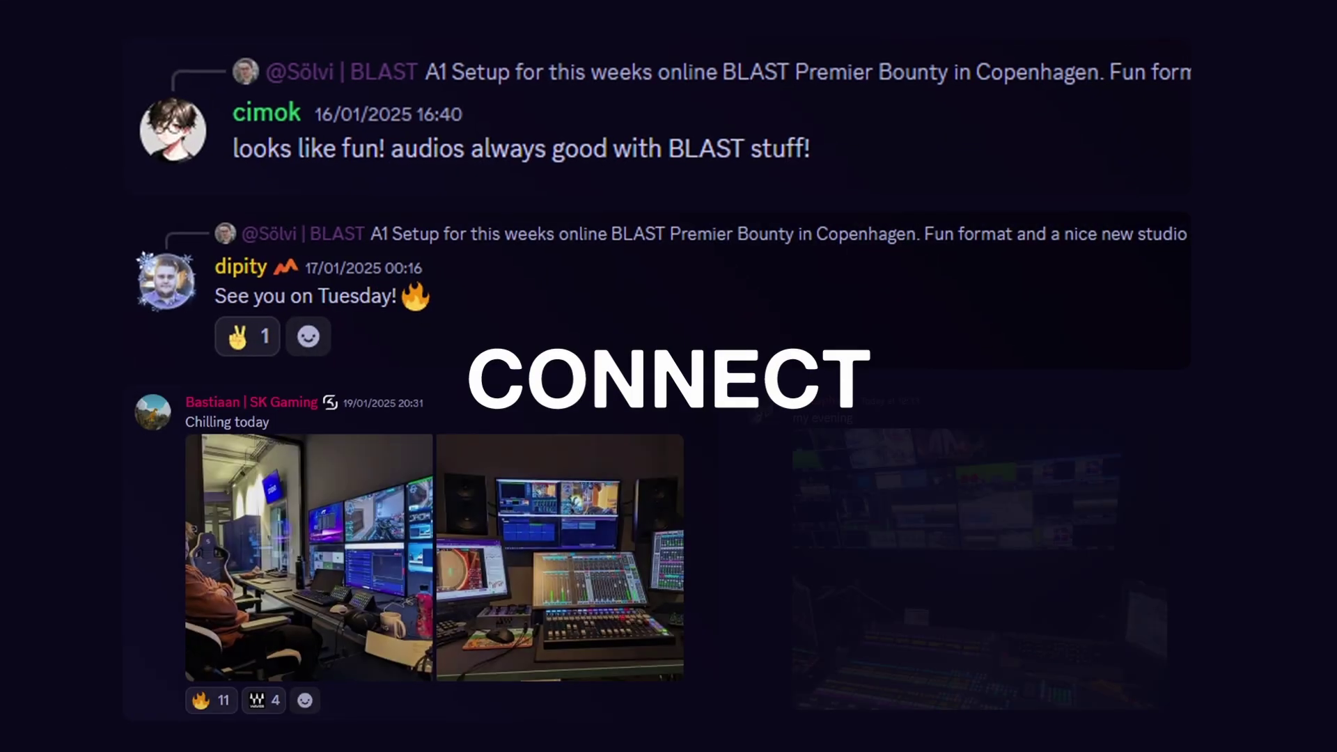